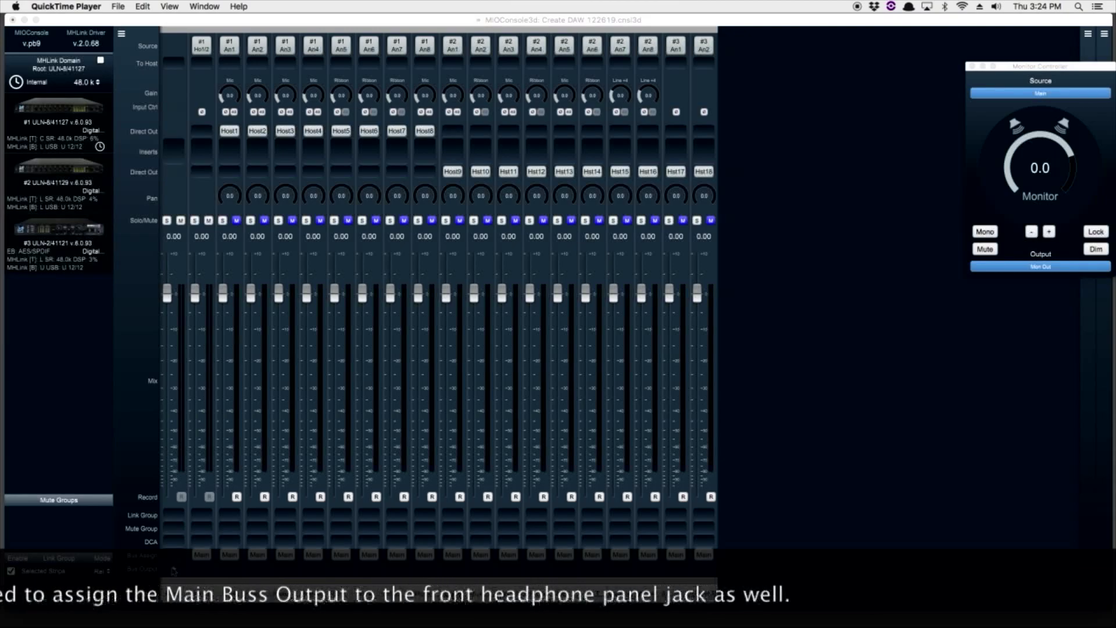
Open the Main Bus Output cell's channel selector, showing All Units and the Analog list.
{"action": "left_click", "coordinate": [173, 572]}
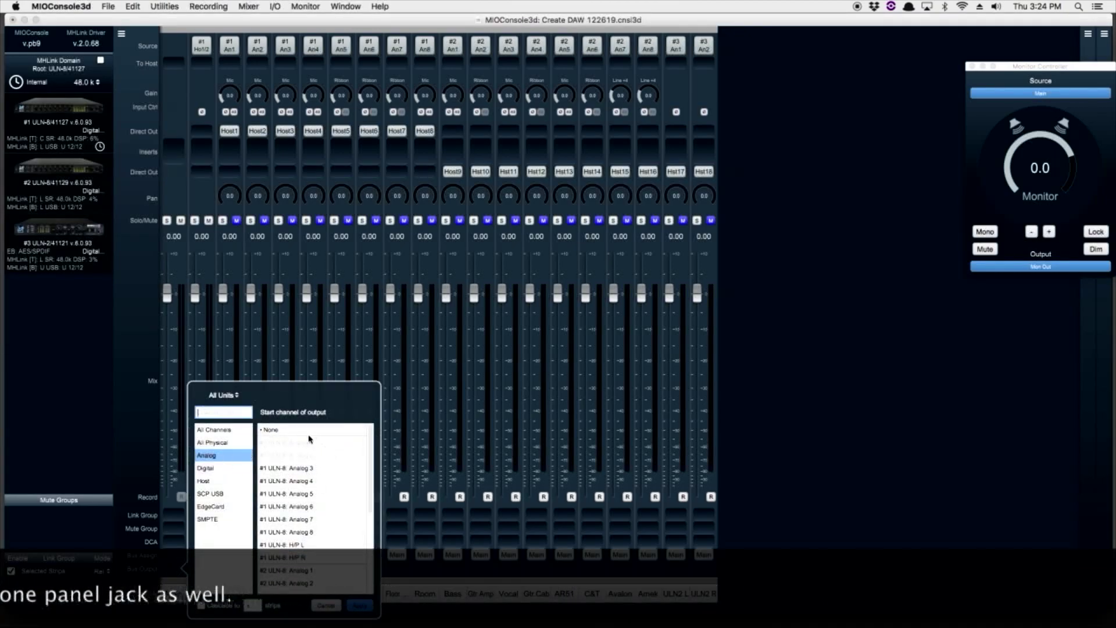
Assign the main bus output to start at '#1 ULN-8: H/P L' and apply it.
{"action": "left_click", "coordinate": [310, 544]}
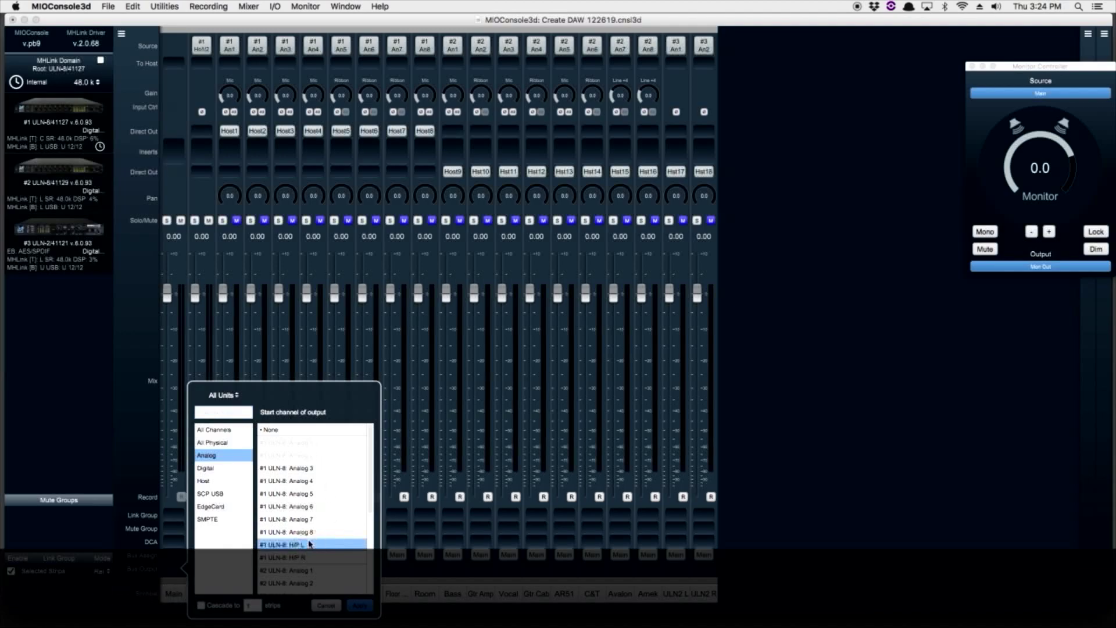
{"action": "left_click", "coordinate": [360, 606]}
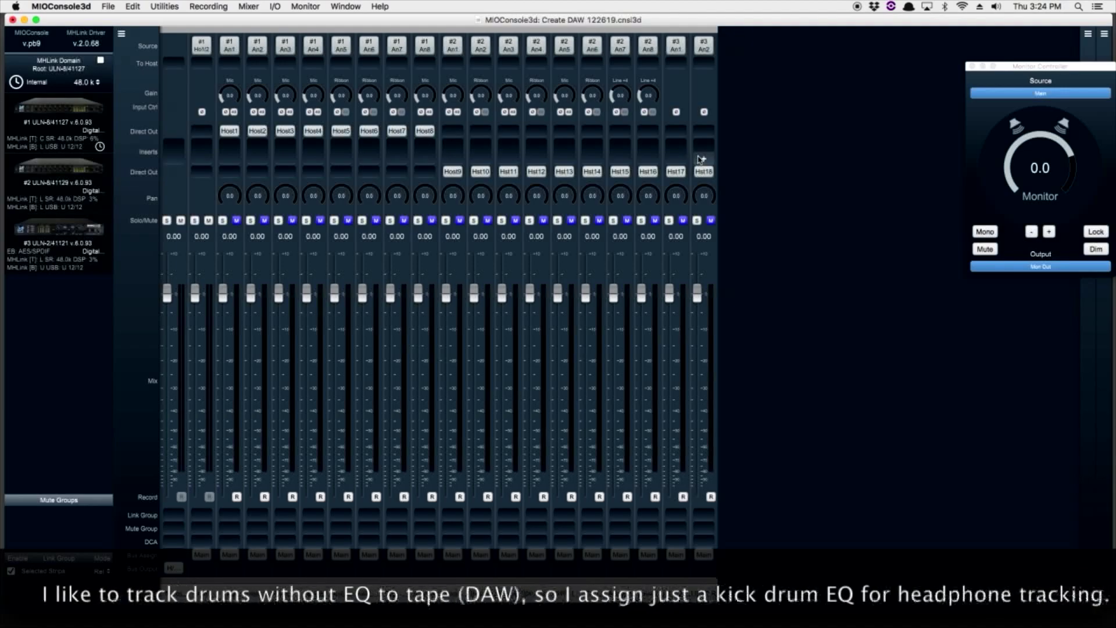
Insert a MIOStrip on the Kick channel with the MC > Kick tracking preset, then close its editor.
{"action": "left_click", "coordinate": [229, 149]}
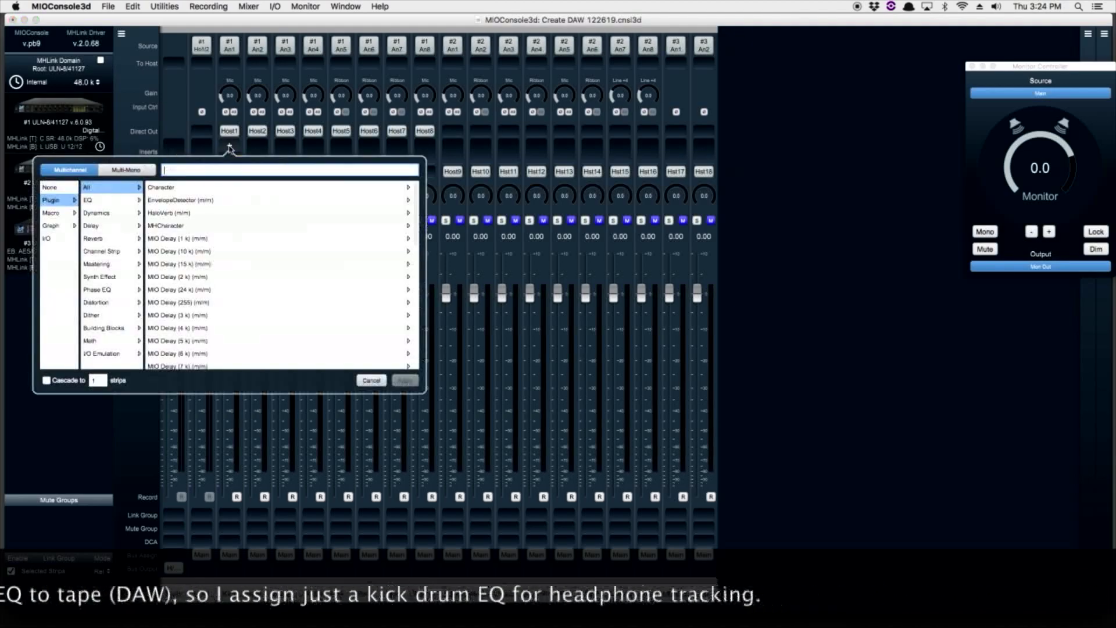
{"action": "left_click", "coordinate": [107, 201]}
{"action": "left_click", "coordinate": [174, 213]}
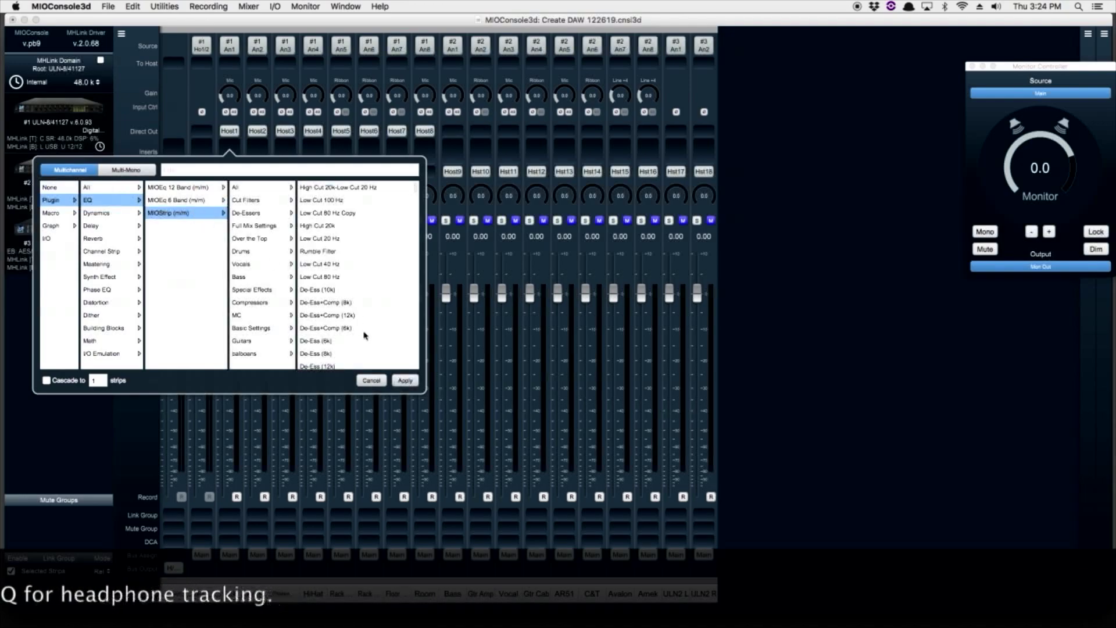
{"action": "left_click", "coordinate": [253, 316]}
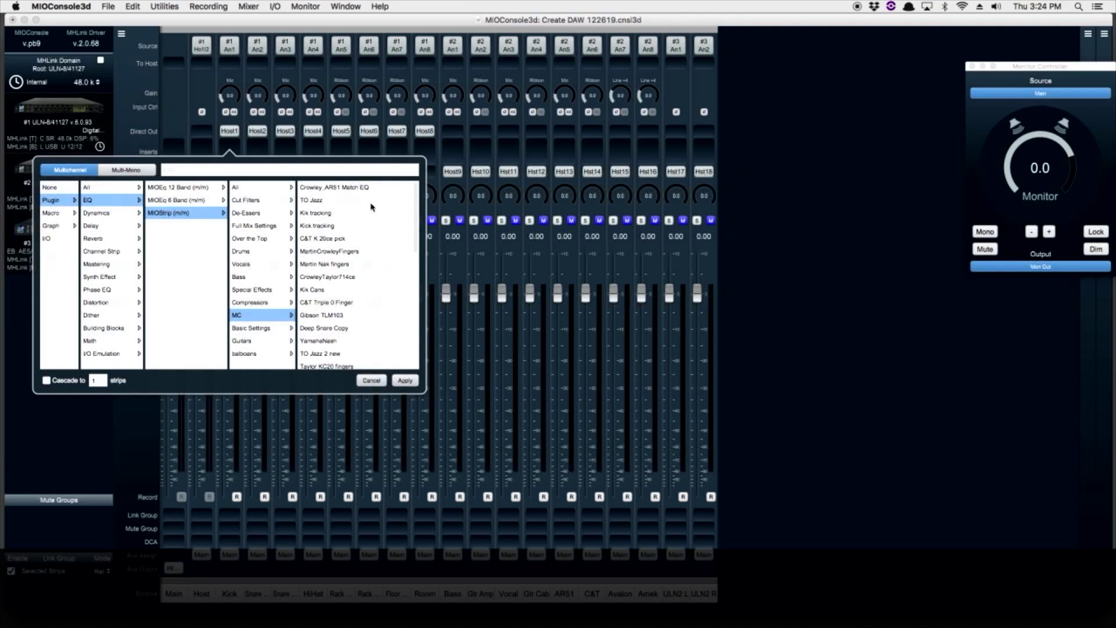
{"action": "left_click", "coordinate": [331, 227]}
{"action": "left_click", "coordinate": [405, 381]}
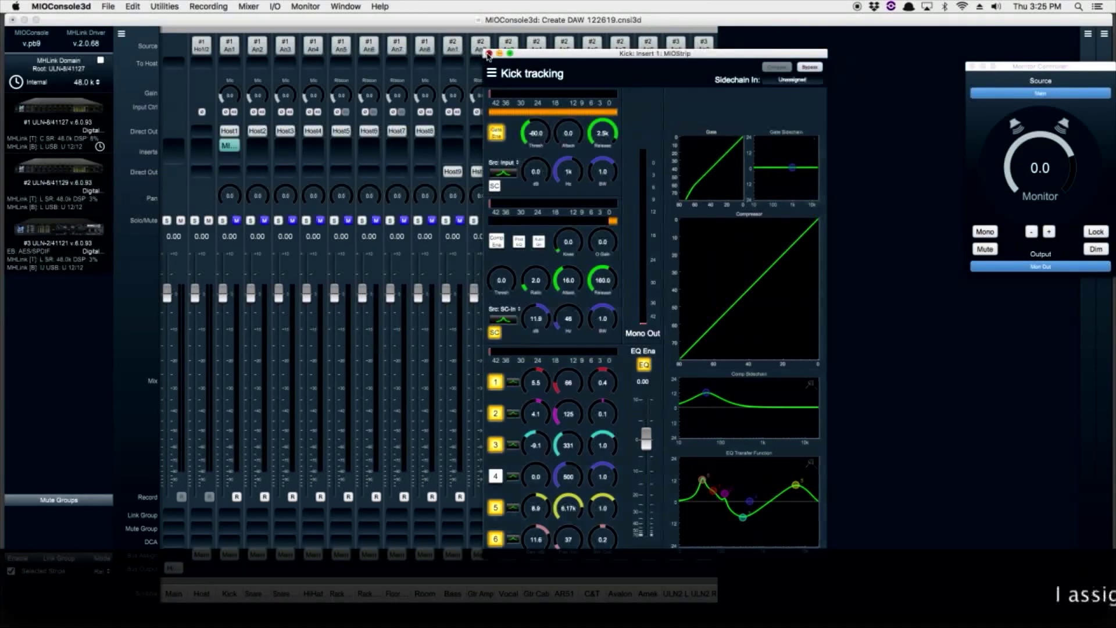
{"action": "left_click", "coordinate": [488, 54]}
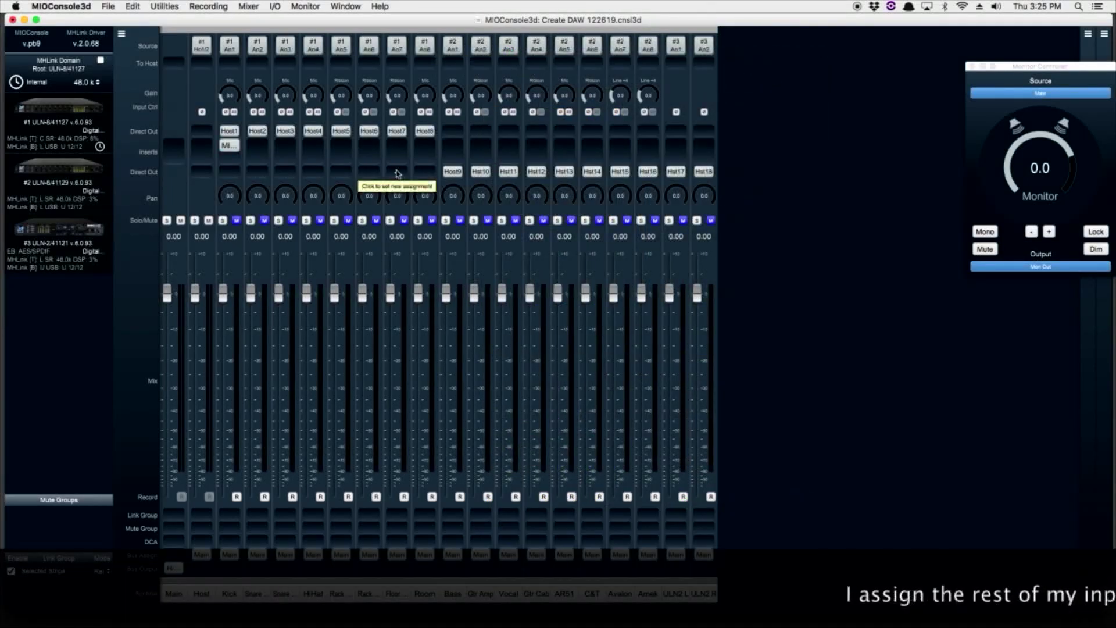
Select strips Bass through #3 An2, cascade a MIOStrip insert onto all of them, then deselect.
{"action": "left_click", "coordinate": [456, 595]}
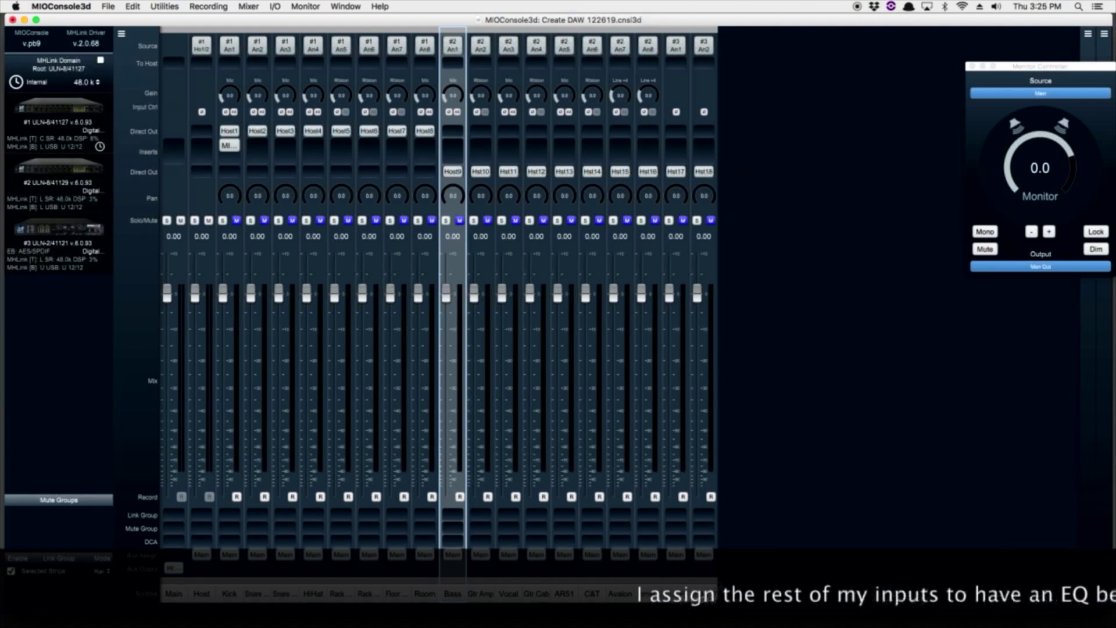
{"action": "left_click", "coordinate": [702, 592], "text": "shift"}
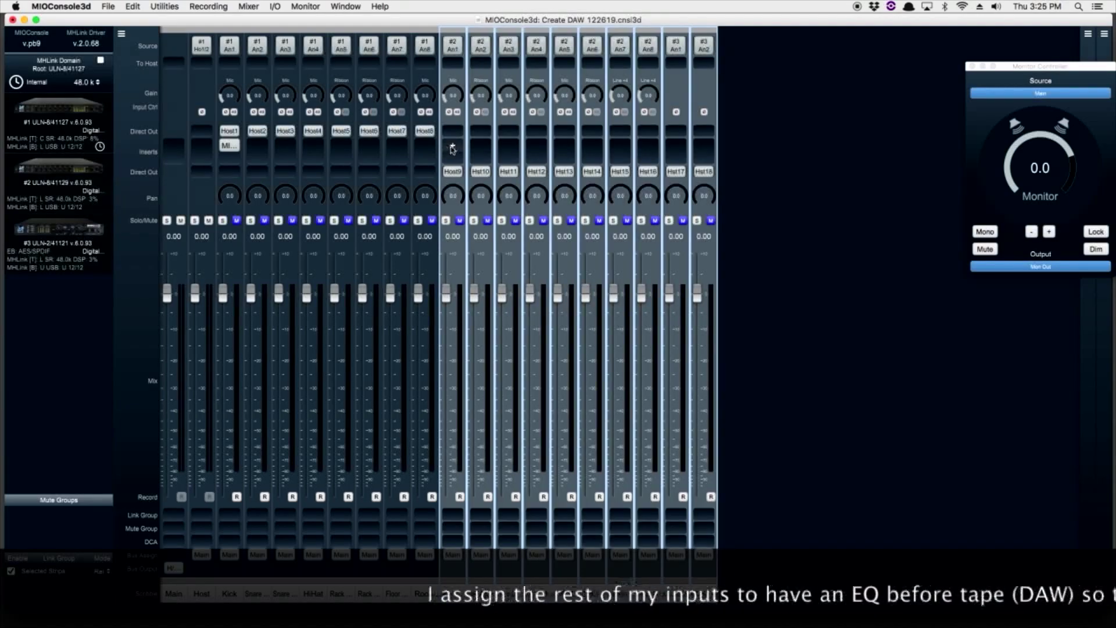
{"action": "left_click", "coordinate": [452, 149]}
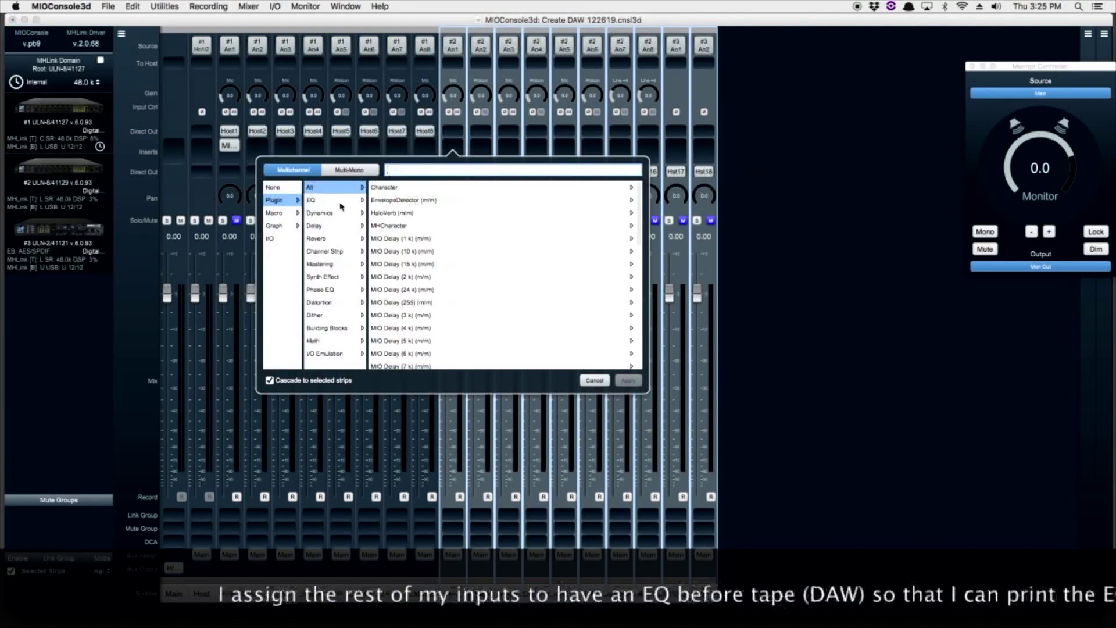
{"action": "left_click", "coordinate": [319, 200]}
{"action": "left_click", "coordinate": [417, 212]}
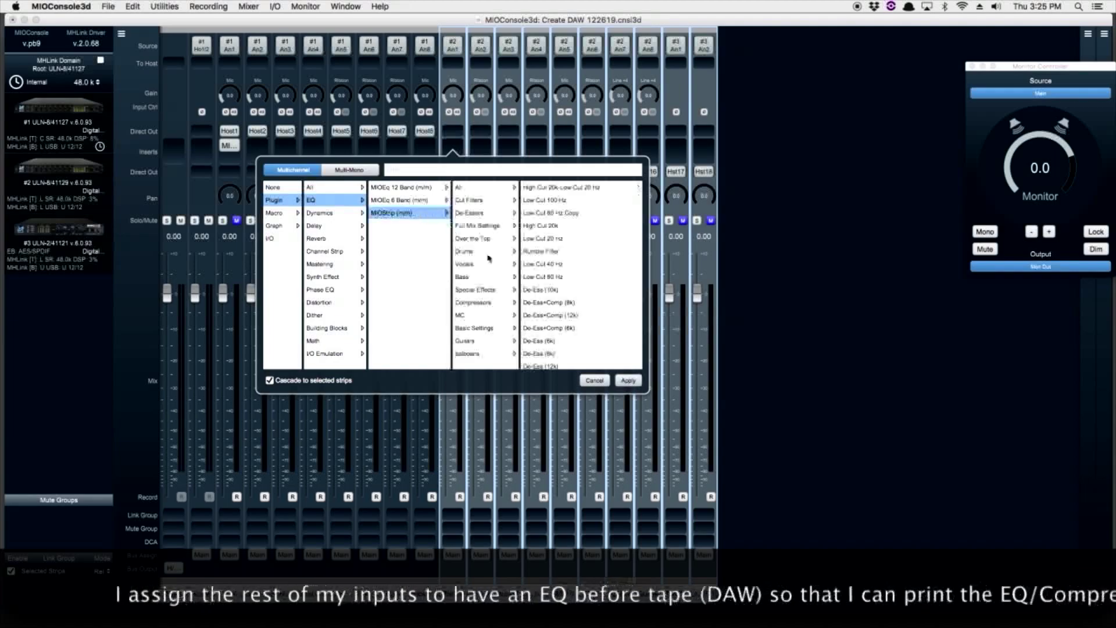
{"action": "left_click", "coordinate": [623, 381]}
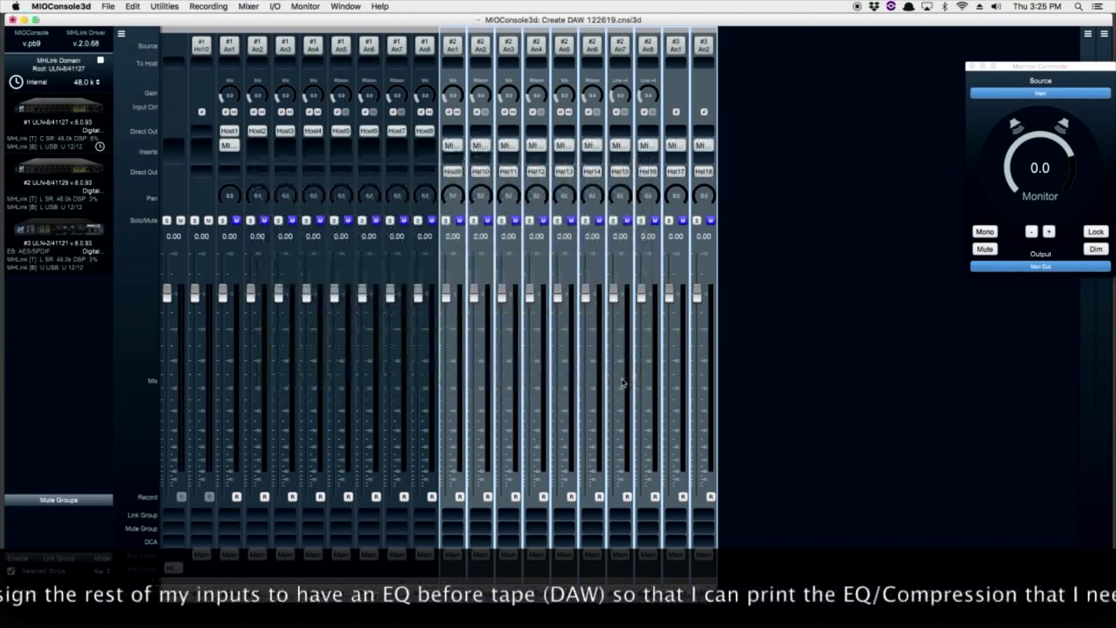
{"action": "left_click", "coordinate": [120, 312]}
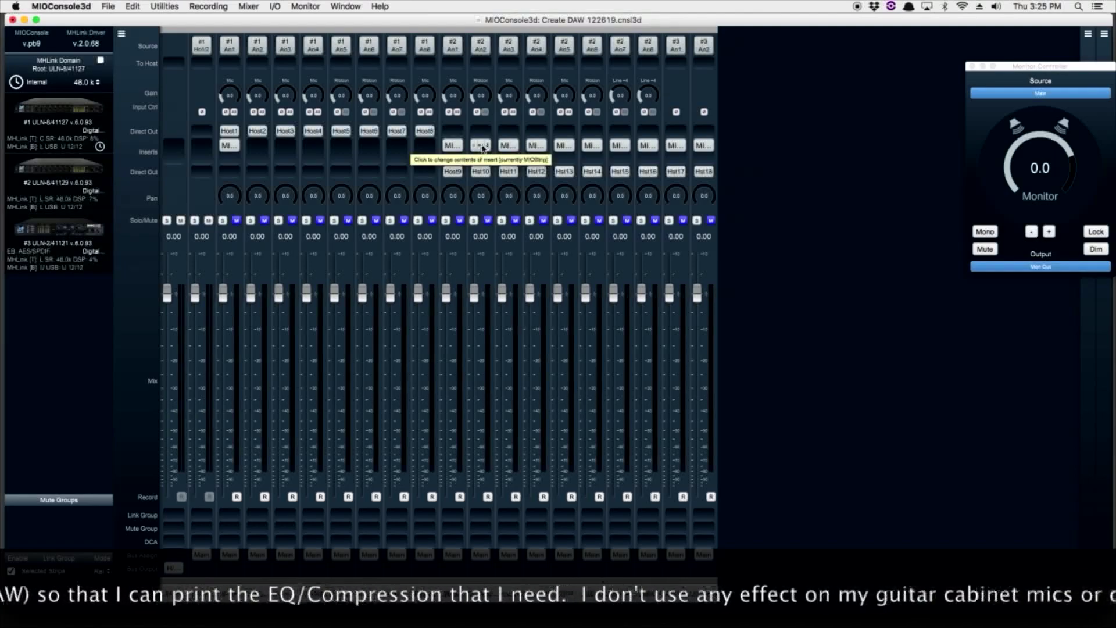
Bypass the MIOStrip inserts on Gtr Amp, Gtr Cab, Avalon and Amek, closing each editor.
{"action": "left_click", "coordinate": [480, 146]}
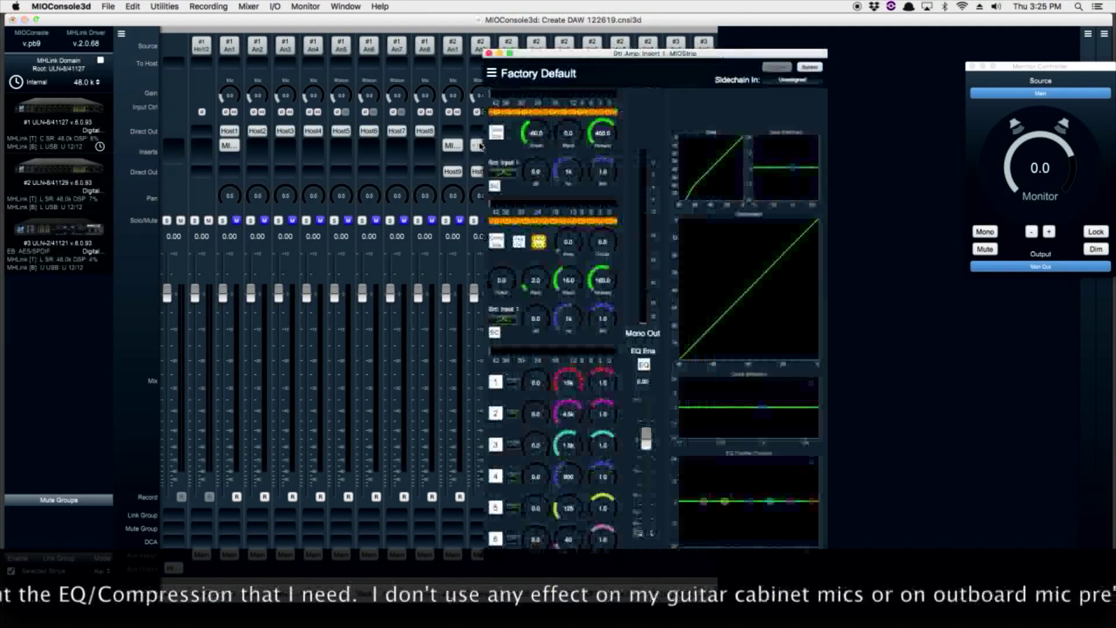
{"action": "left_click", "coordinate": [808, 68]}
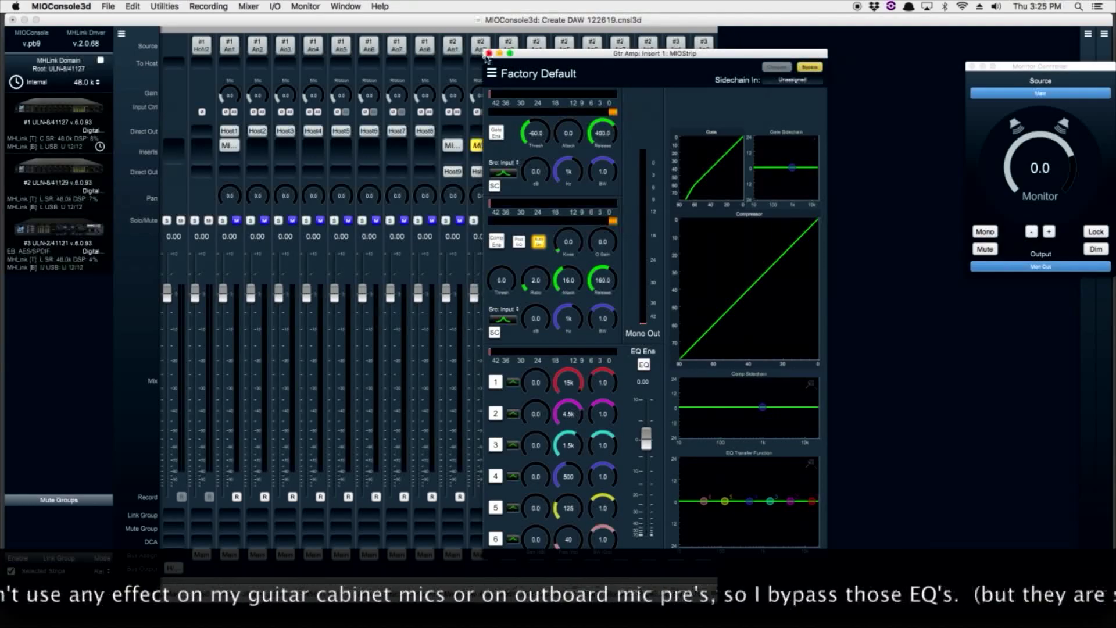
{"action": "left_click", "coordinate": [489, 53]}
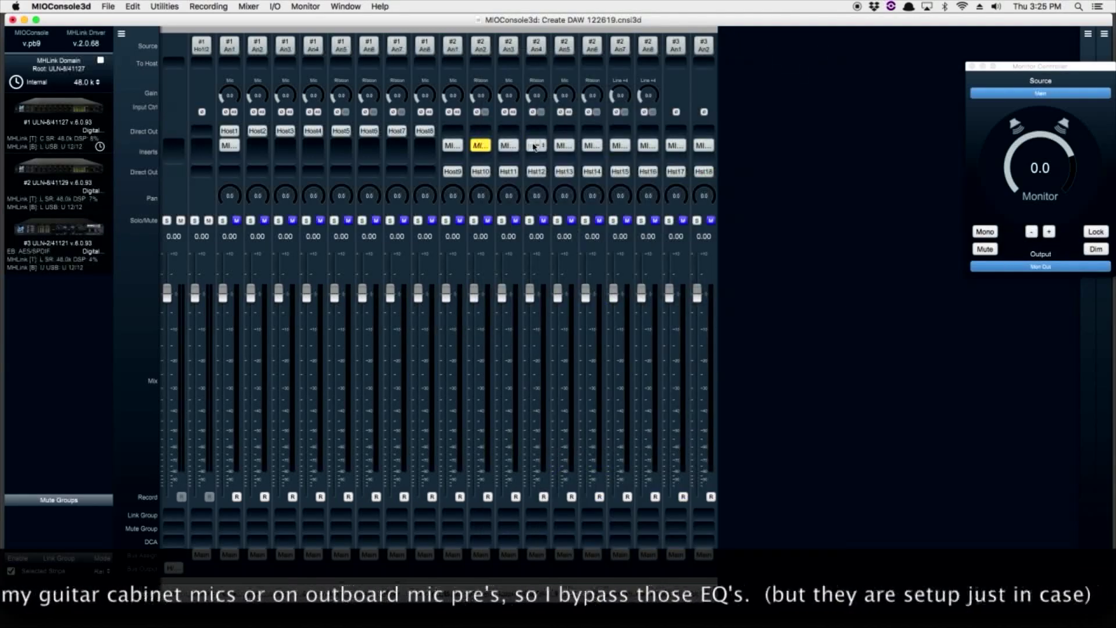
{"action": "left_click", "coordinate": [535, 146]}
{"action": "left_click", "coordinate": [809, 68]}
{"action": "left_click", "coordinate": [489, 53]}
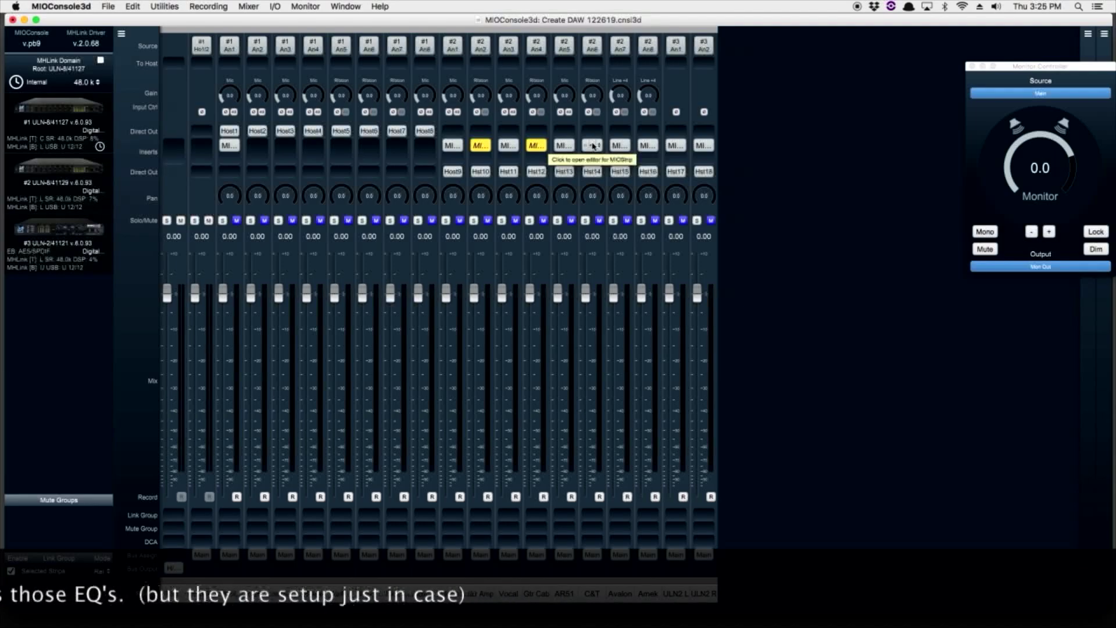
{"action": "left_click", "coordinate": [620, 146]}
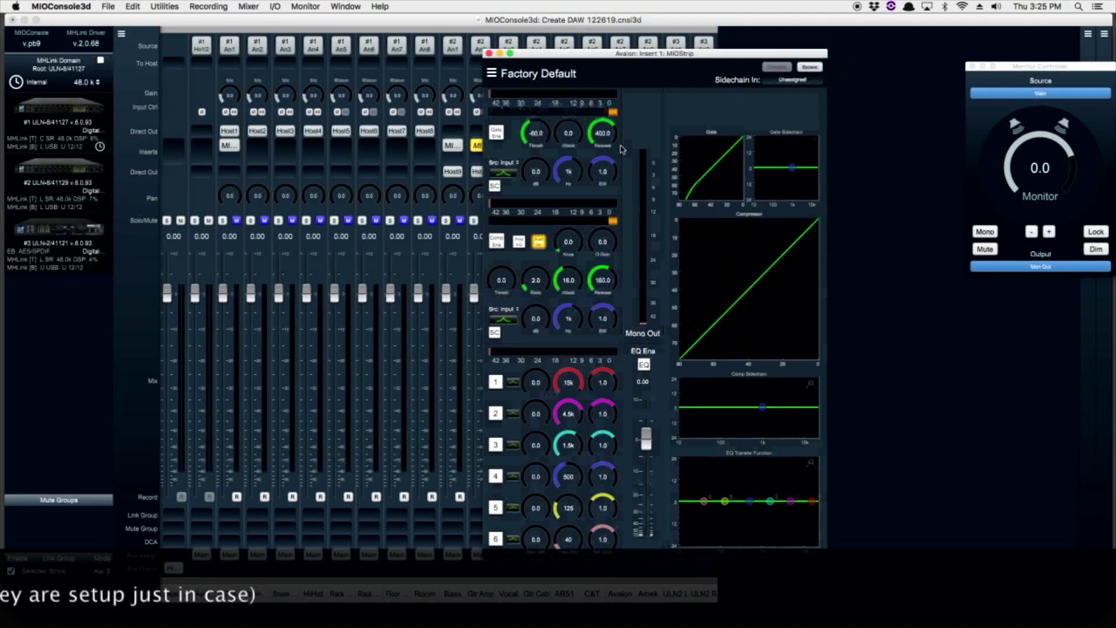
{"action": "left_click", "coordinate": [489, 53]}
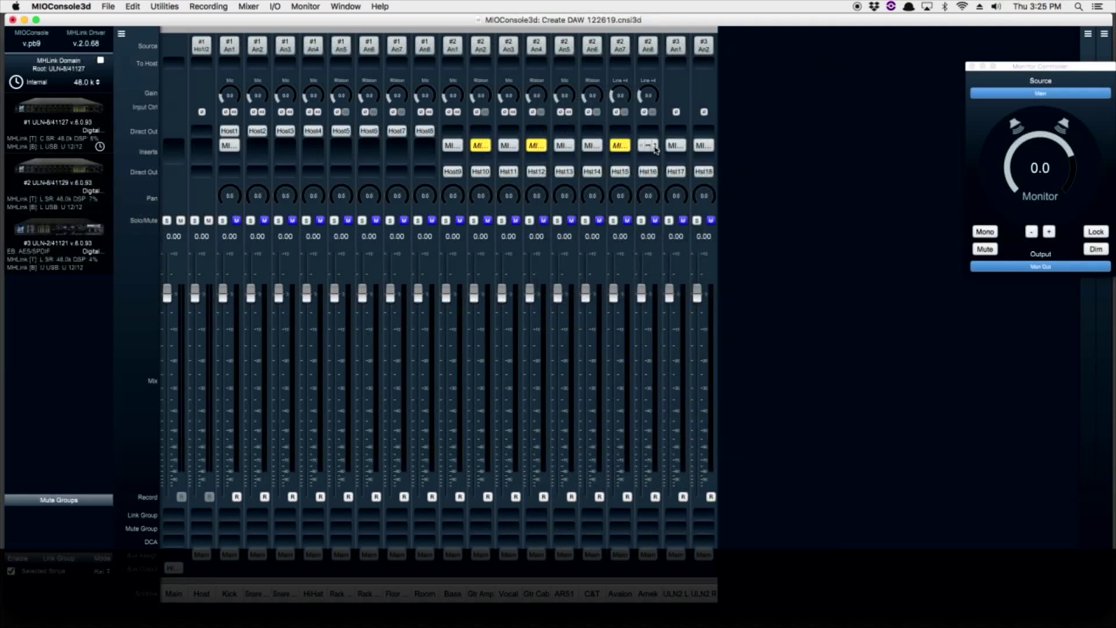
{"action": "left_click", "coordinate": [648, 146]}
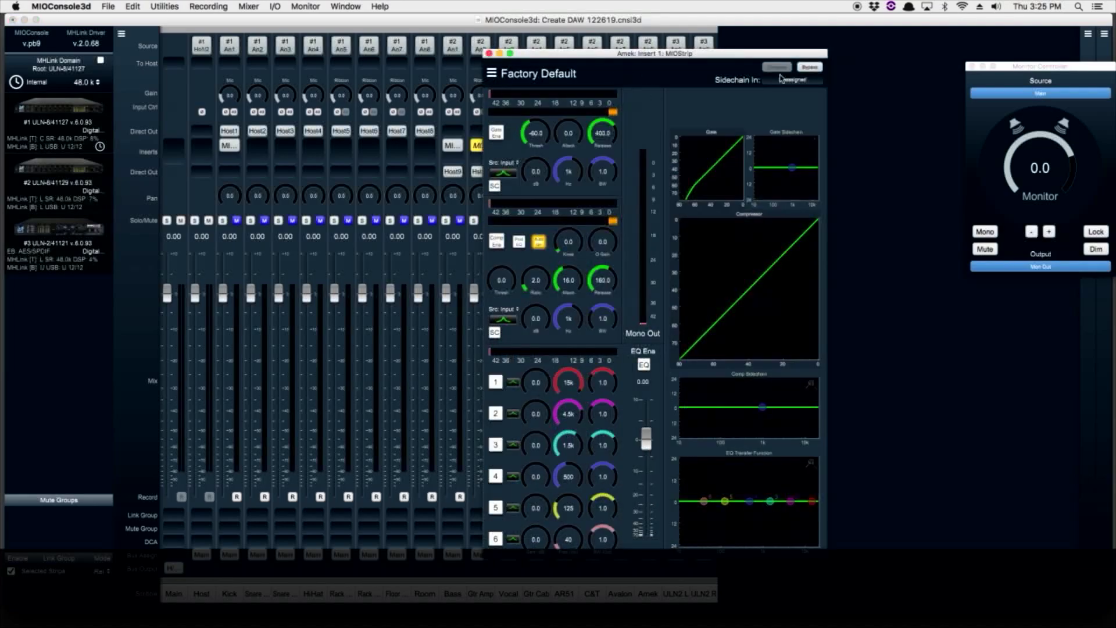
{"action": "left_click", "coordinate": [809, 67]}
{"action": "left_click", "coordinate": [489, 53]}
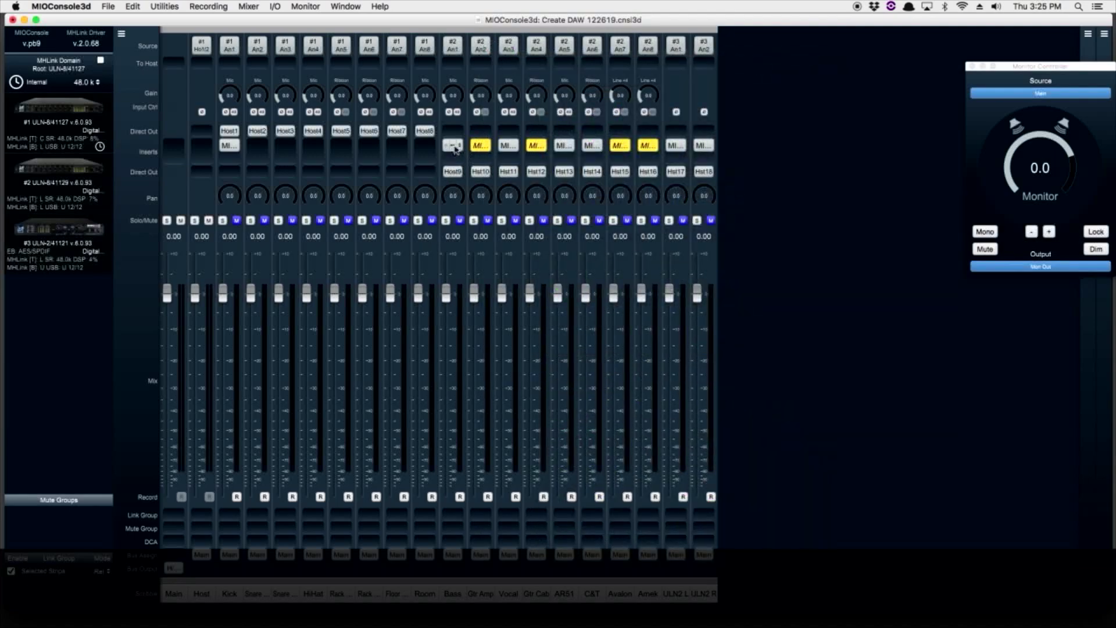
Load the balboans > Tate Jazz_121918 preset into the Bass strip's MIOStrip and close it.
{"action": "left_click", "coordinate": [454, 145]}
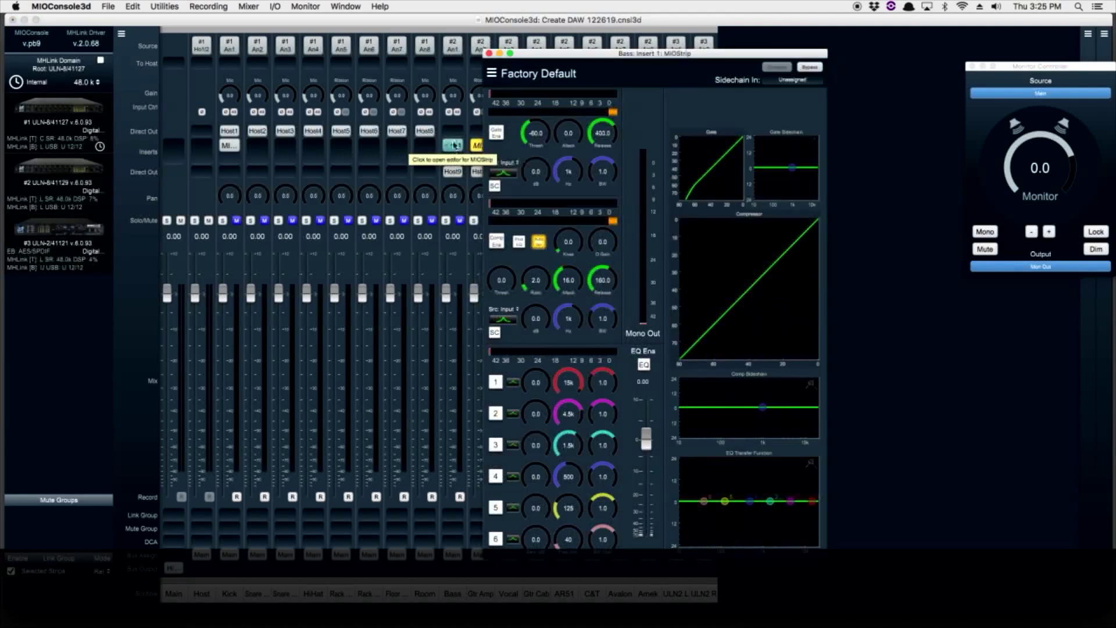
{"action": "left_click", "coordinate": [562, 80]}
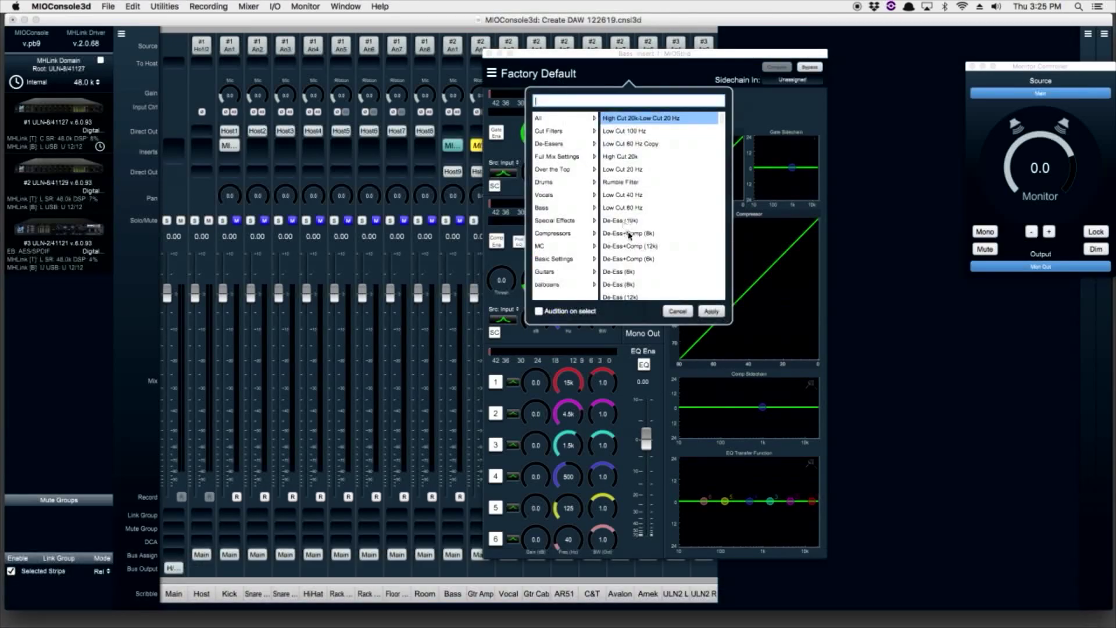
{"action": "left_click", "coordinate": [552, 247]}
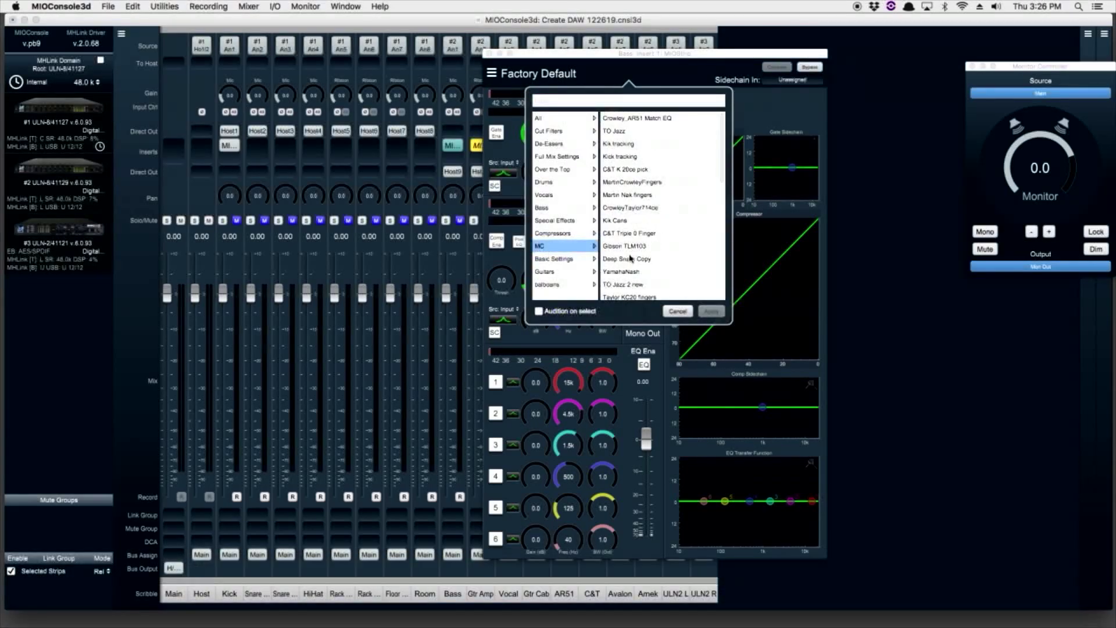
{"action": "left_click", "coordinate": [568, 285]}
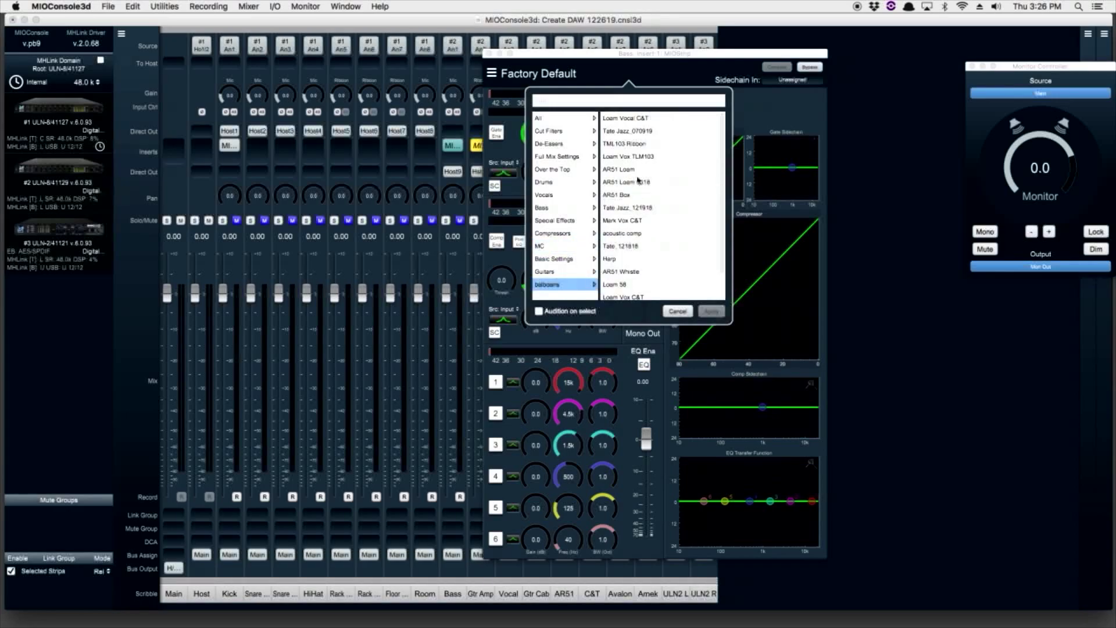
{"action": "left_click", "coordinate": [645, 207]}
{"action": "left_click", "coordinate": [710, 311]}
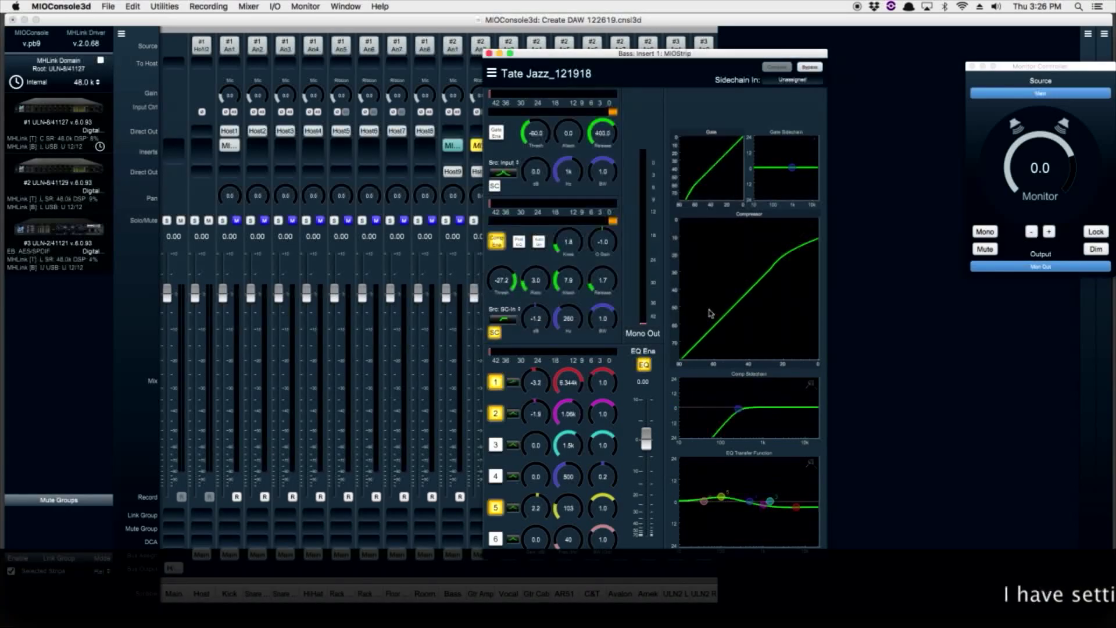
{"action": "left_click", "coordinate": [489, 53]}
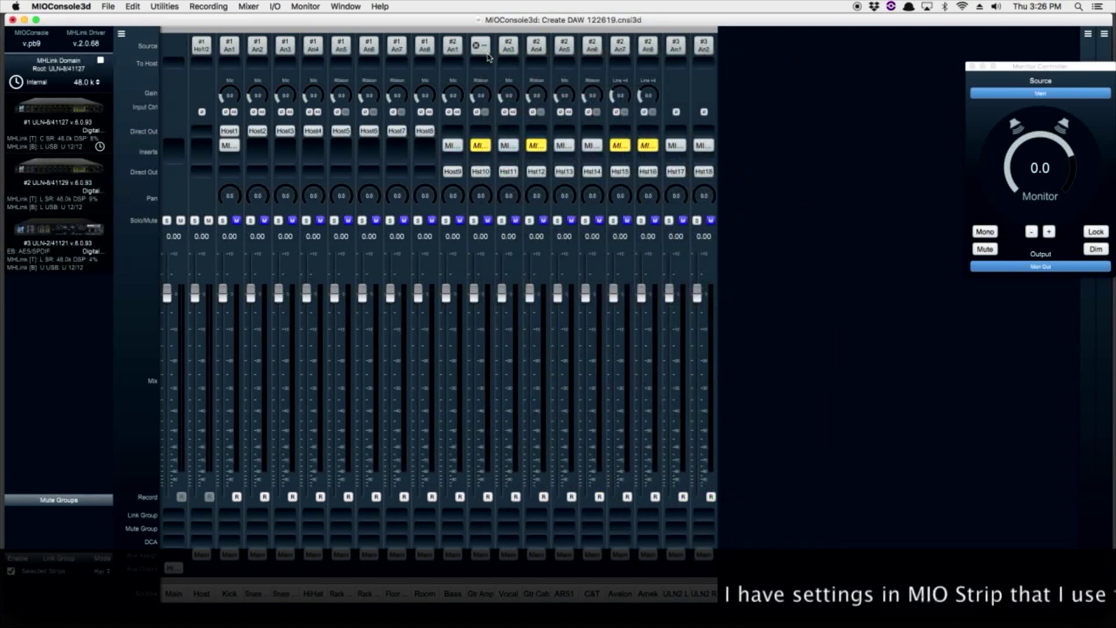
Apply the balboans > Loam 58 preset to the Vocal strip's MIOStrip and close it.
{"action": "left_click", "coordinate": [508, 146]}
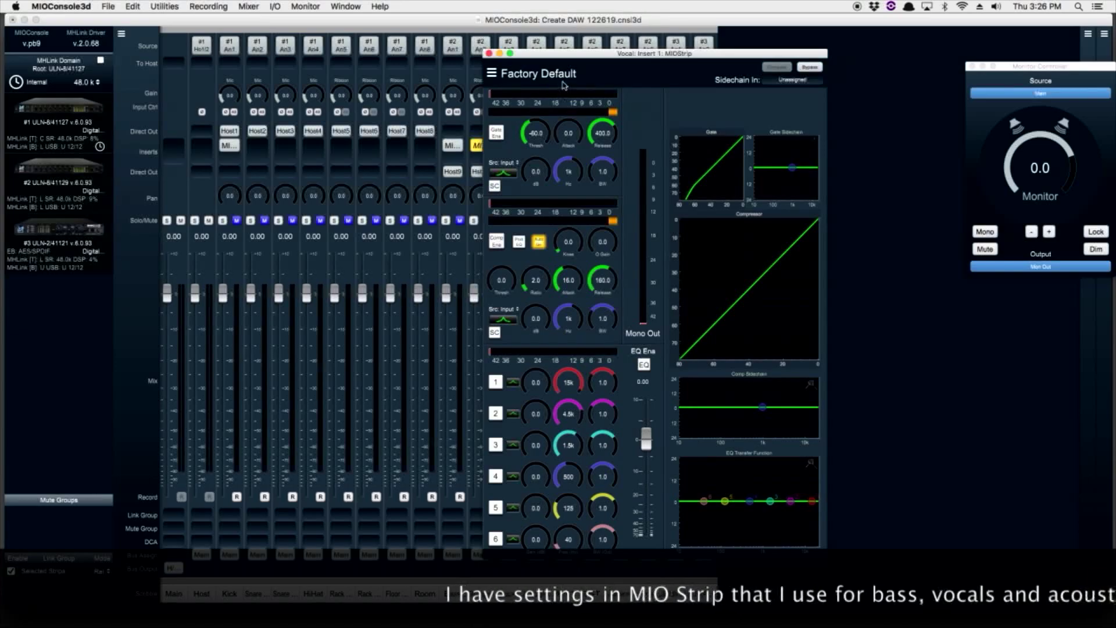
{"action": "left_click", "coordinate": [562, 81]}
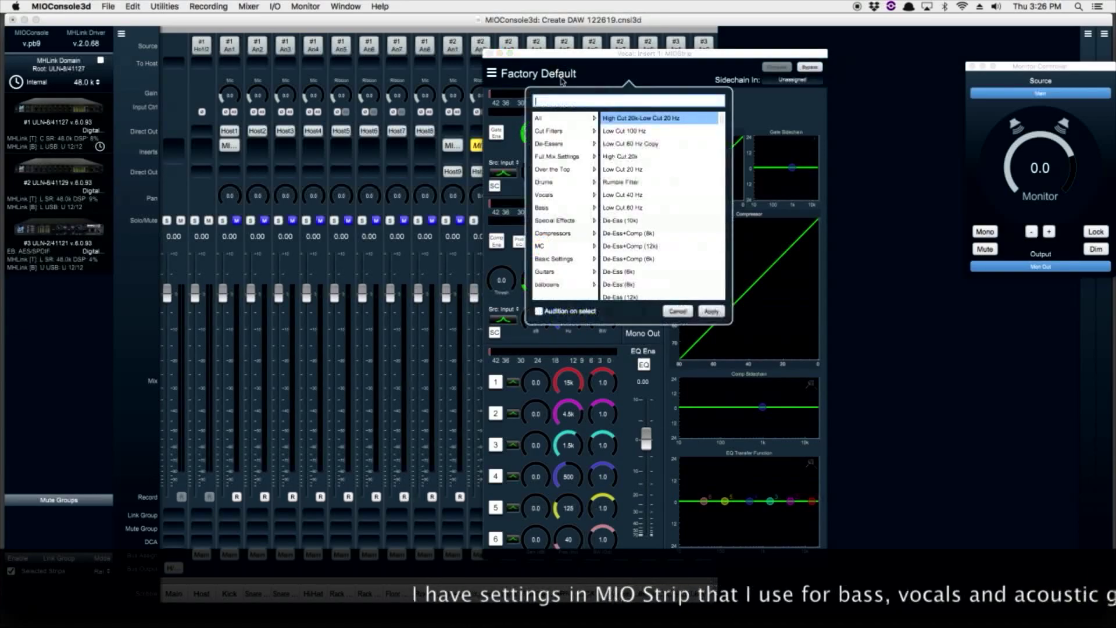
{"action": "left_click", "coordinate": [556, 285]}
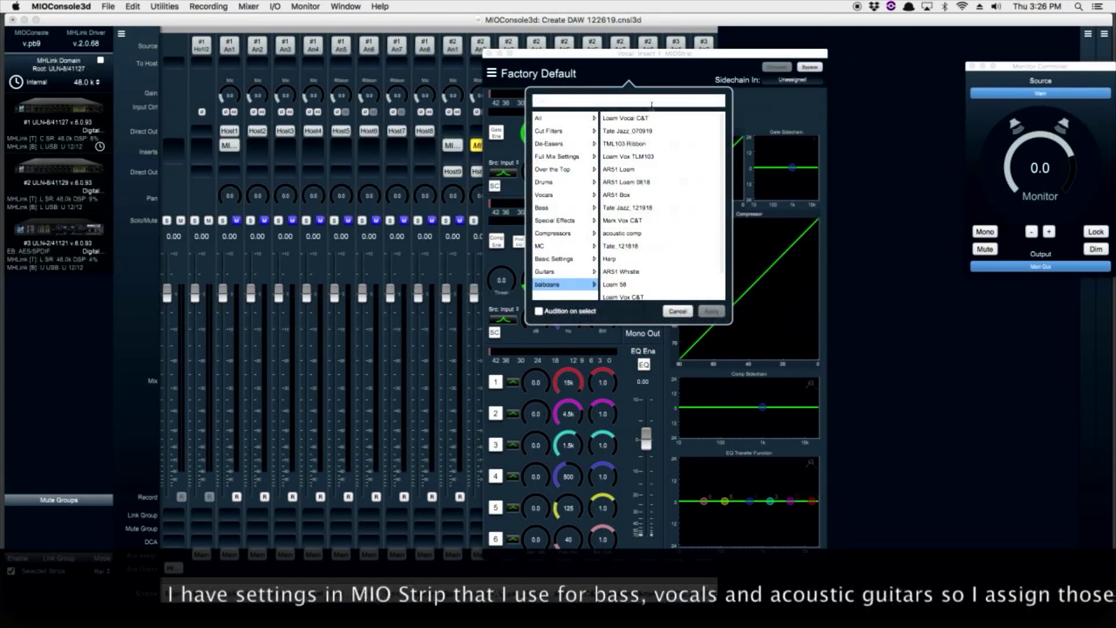
{"action": "left_click", "coordinate": [640, 285]}
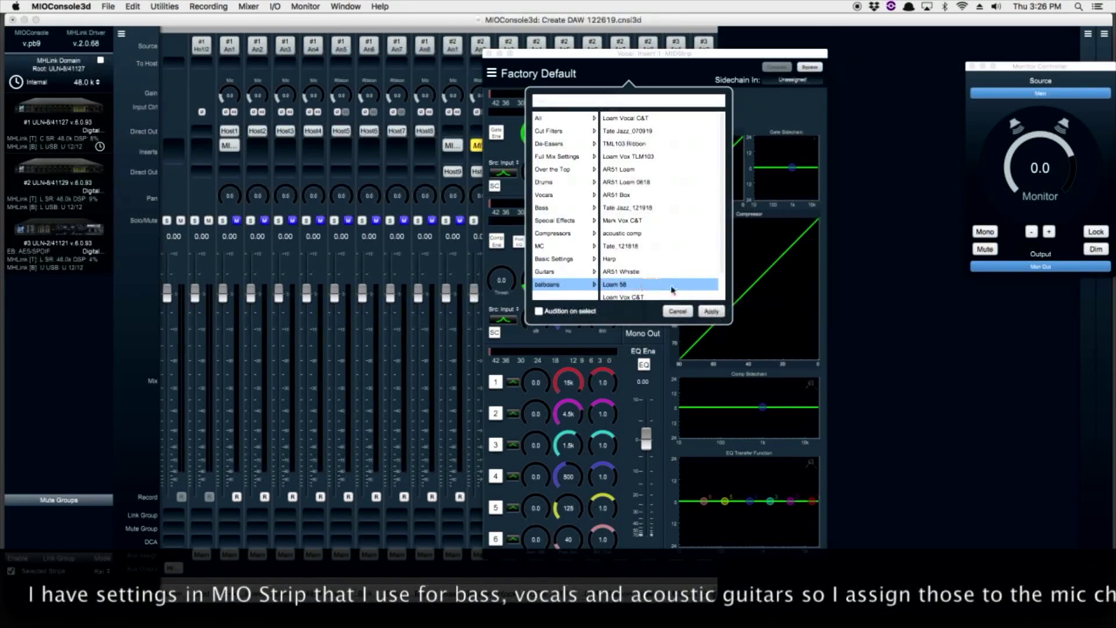
{"action": "left_click", "coordinate": [711, 311]}
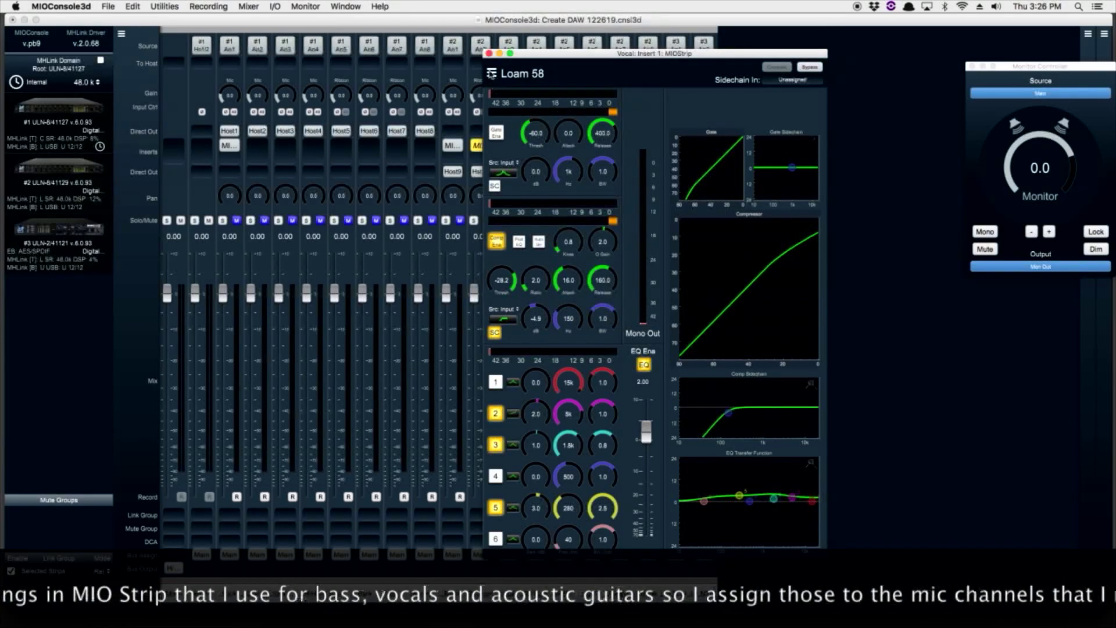
{"action": "left_click", "coordinate": [489, 53]}
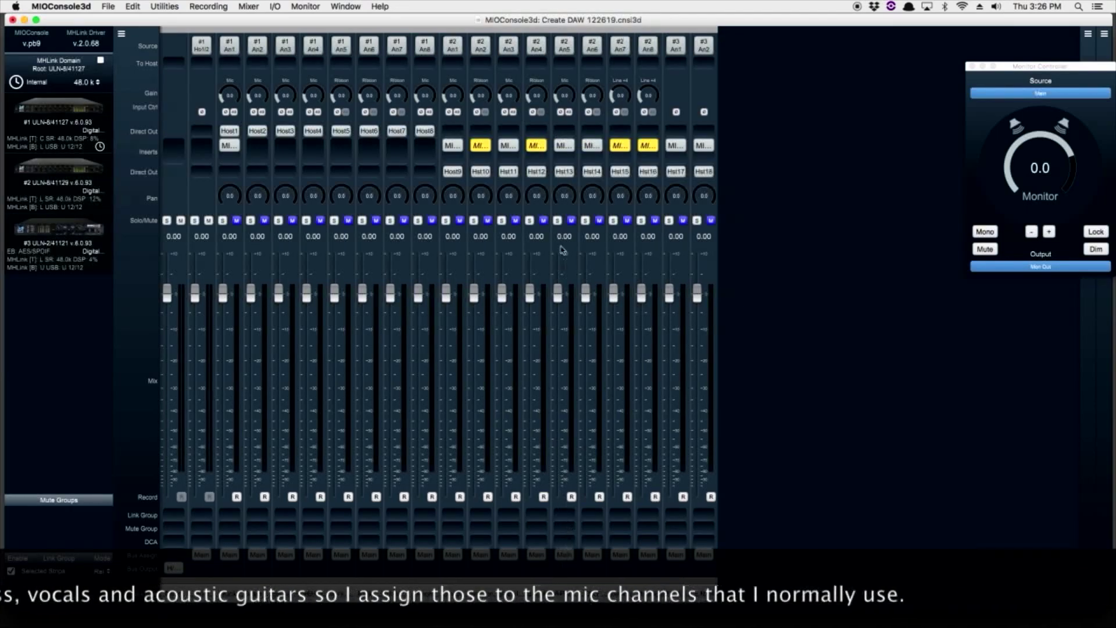
Apply the balboans > AR51 Box preset to the AR51 strip's MIOStrip and close it.
{"action": "left_click", "coordinate": [564, 146]}
{"action": "left_click", "coordinate": [559, 77]}
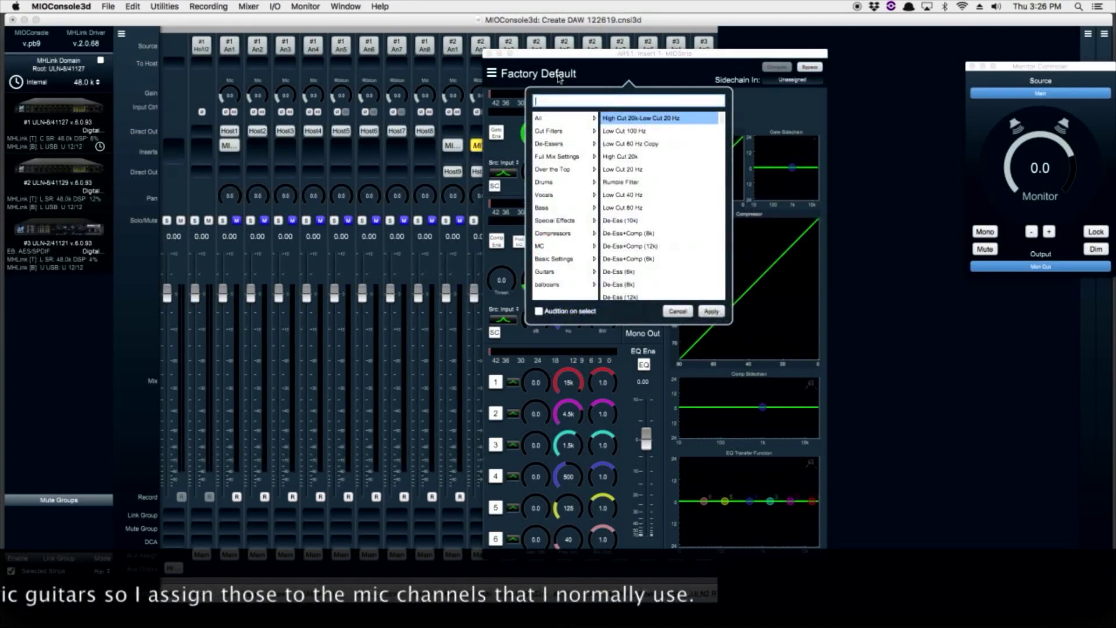
{"action": "left_click", "coordinate": [570, 284]}
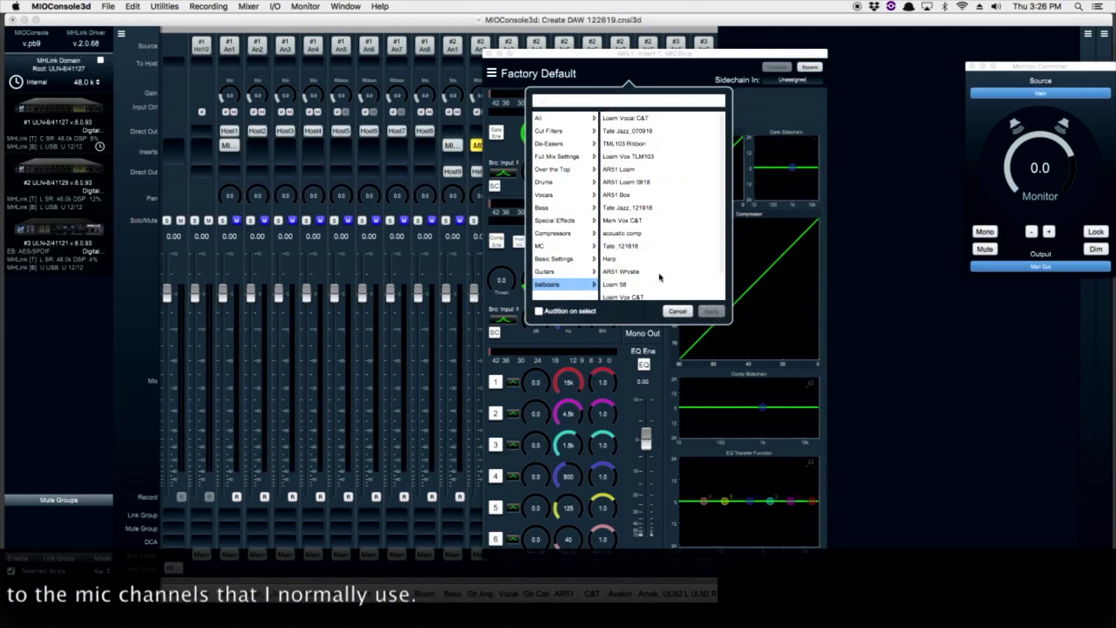
{"action": "scroll", "coordinate": [660, 263], "scroll_direction": "down", "scroll_amount": 2}
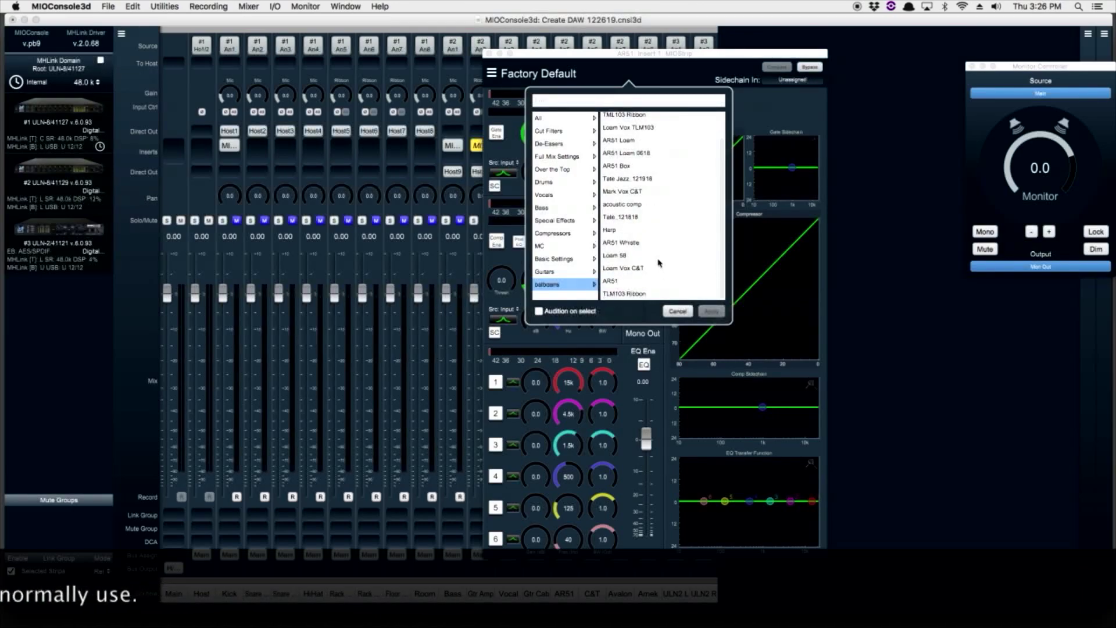
{"action": "scroll", "coordinate": [659, 263], "scroll_direction": "up", "scroll_amount": 2}
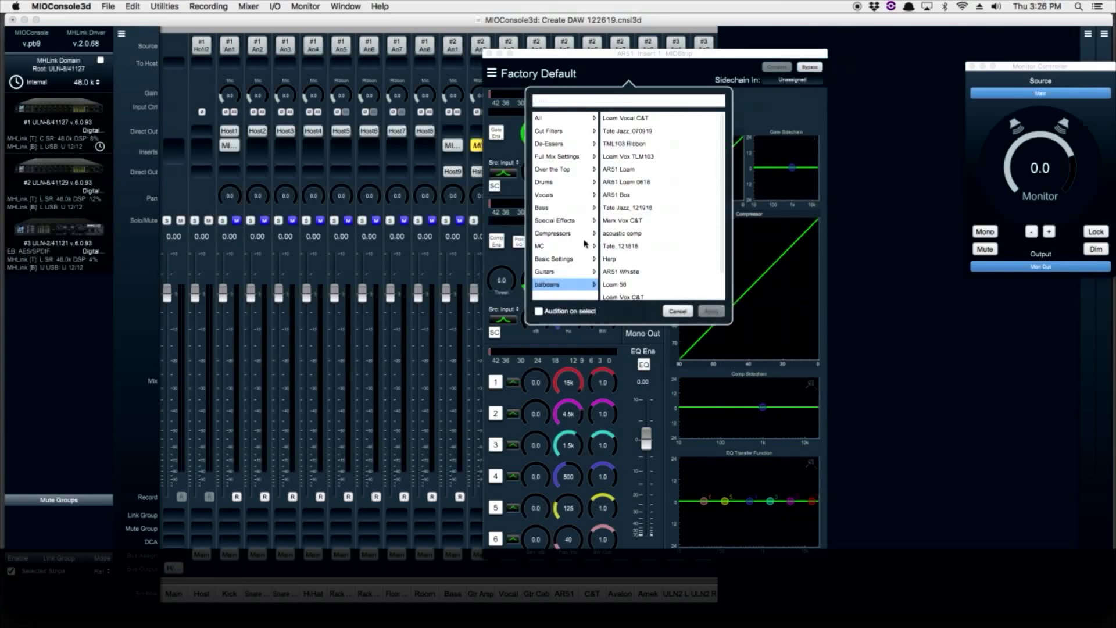
{"action": "left_click", "coordinate": [630, 197]}
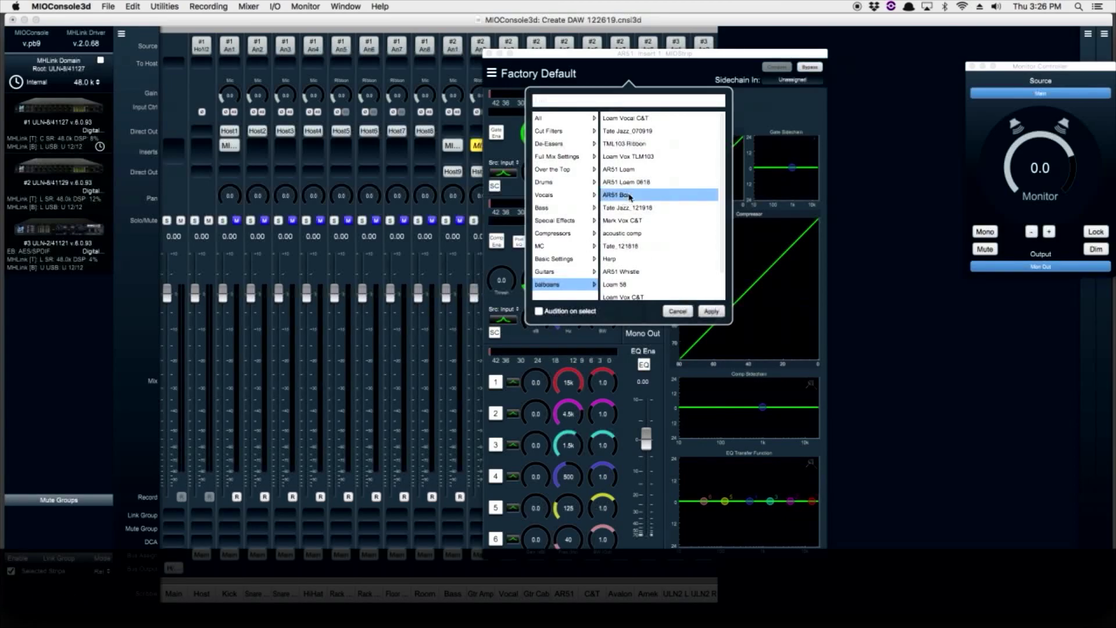
{"action": "left_click", "coordinate": [711, 311]}
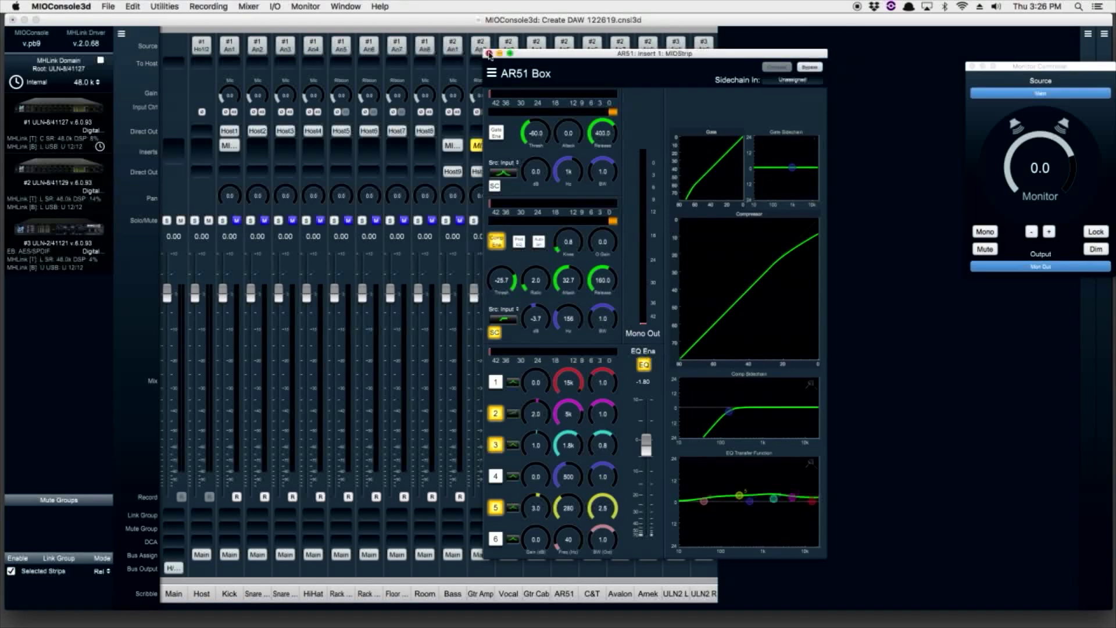
{"action": "left_click", "coordinate": [489, 53]}
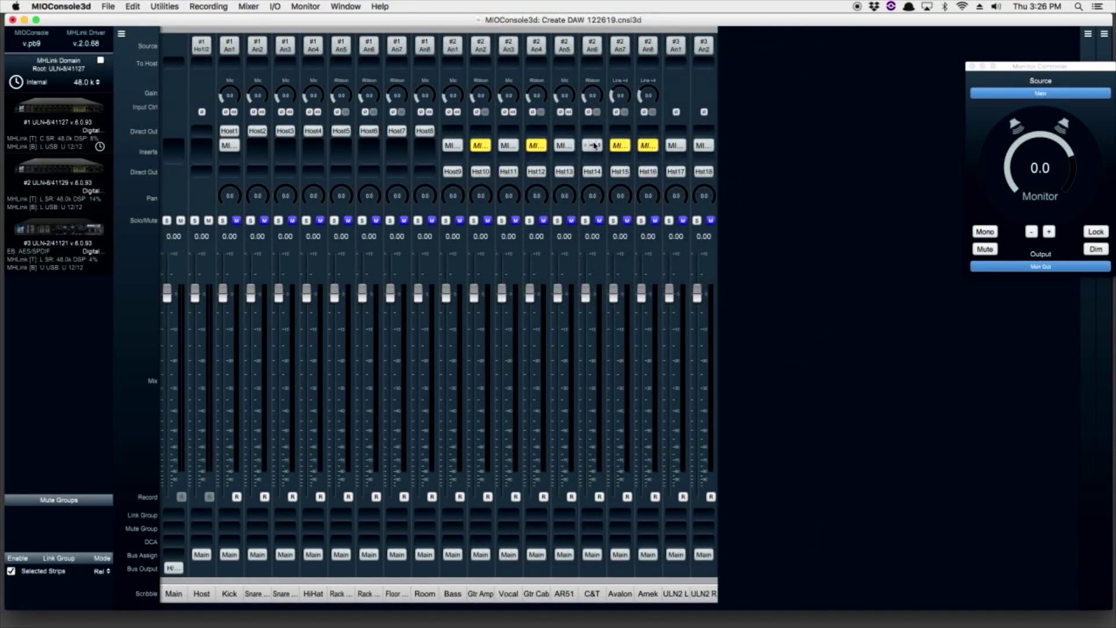
Apply the MC > C&T Triple 0 Finger preset to the C&T strip's MIOStrip and close it.
{"action": "left_click", "coordinate": [593, 145]}
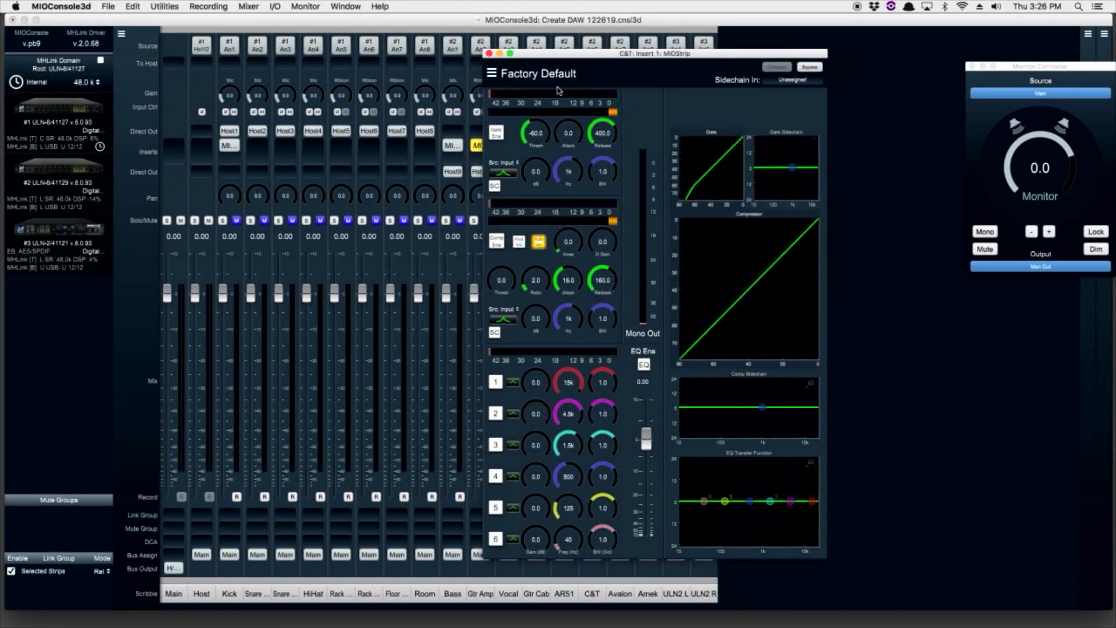
{"action": "left_click", "coordinate": [556, 74]}
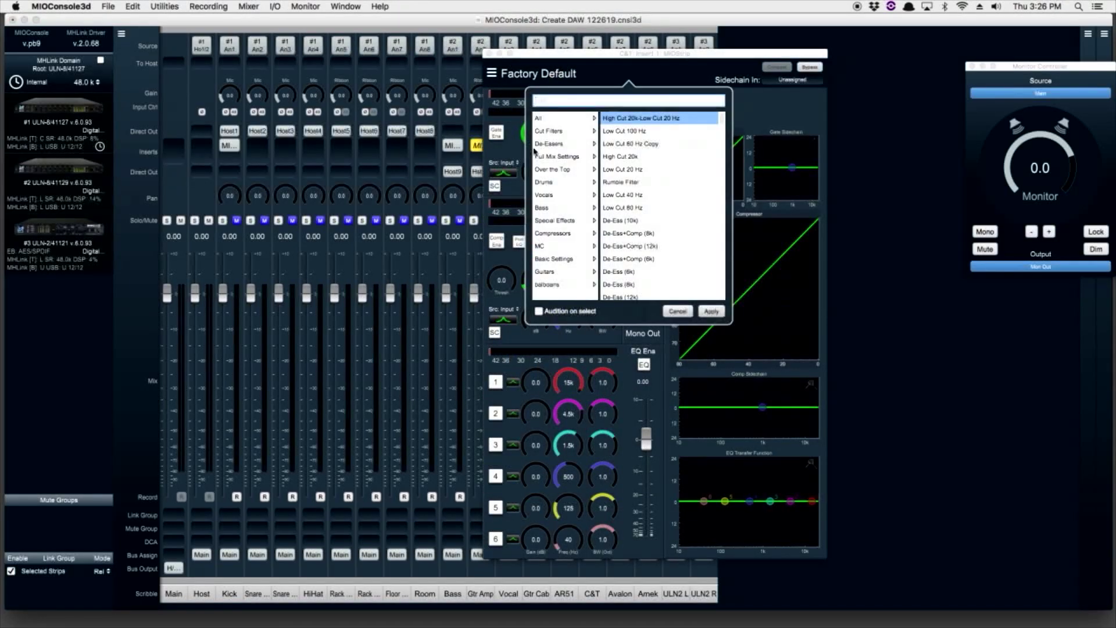
{"action": "left_click", "coordinate": [568, 247]}
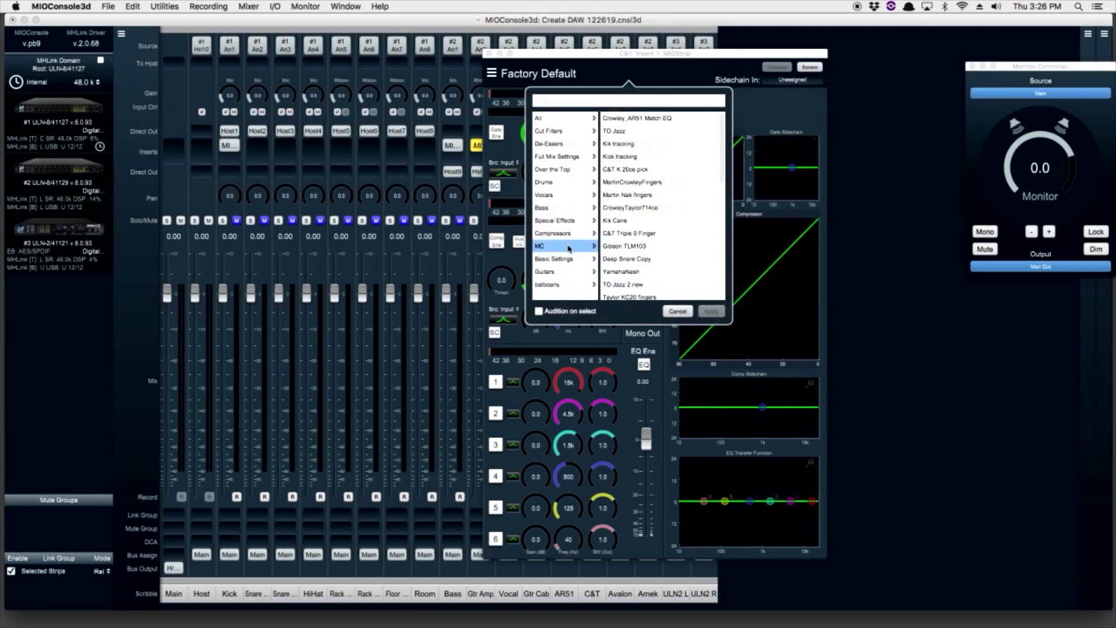
{"action": "left_click", "coordinate": [637, 234]}
{"action": "left_click", "coordinate": [710, 312]}
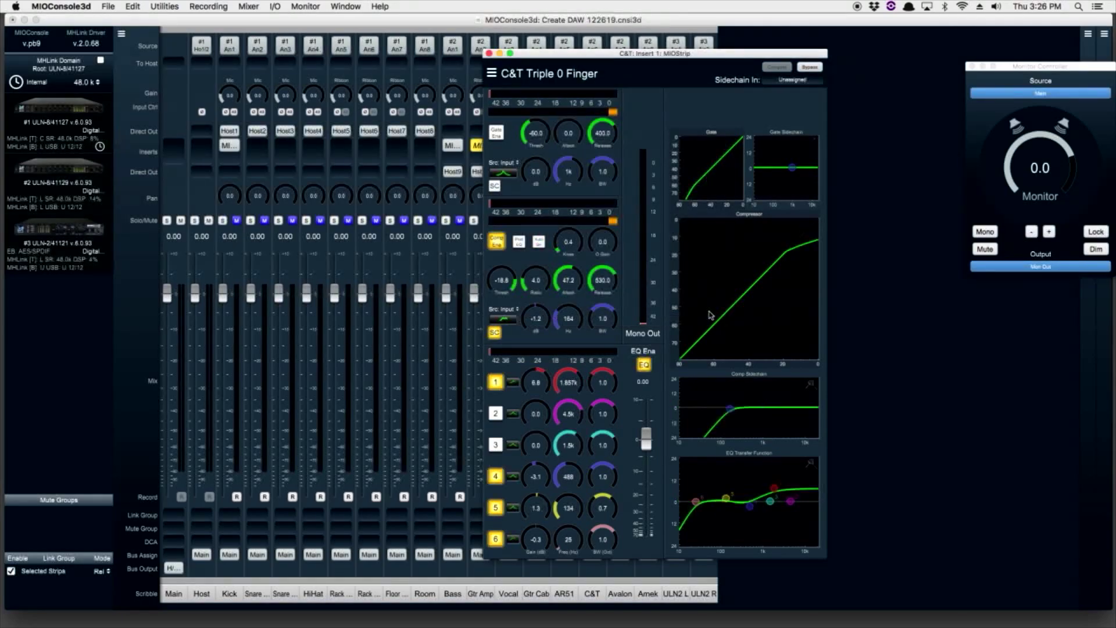
{"action": "left_click", "coordinate": [488, 53]}
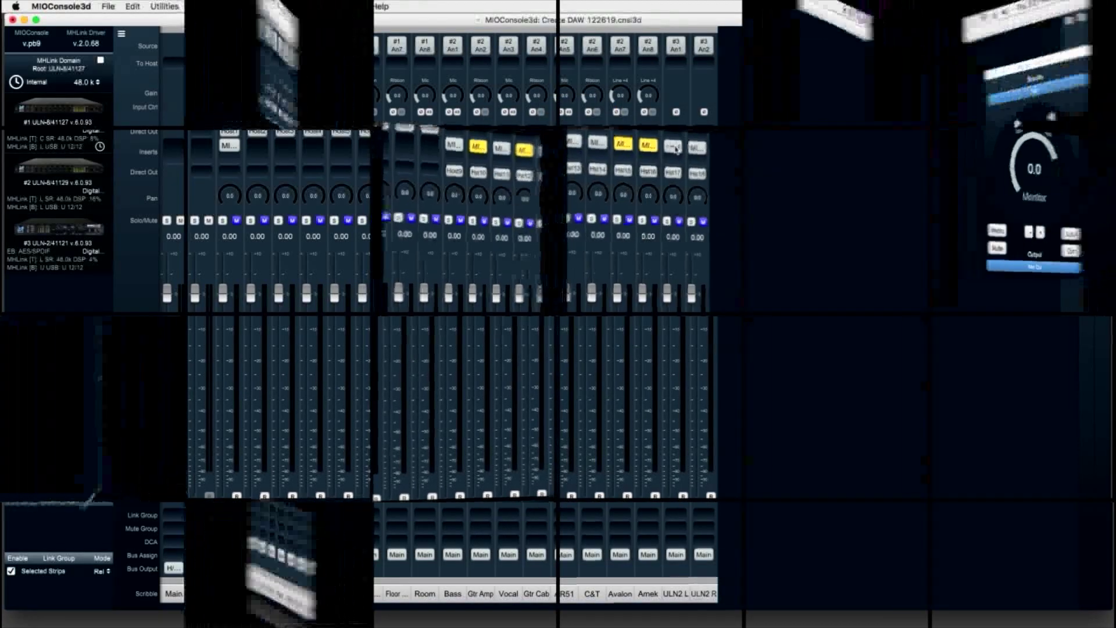
{"action": "left_click", "coordinate": [249, 6]}
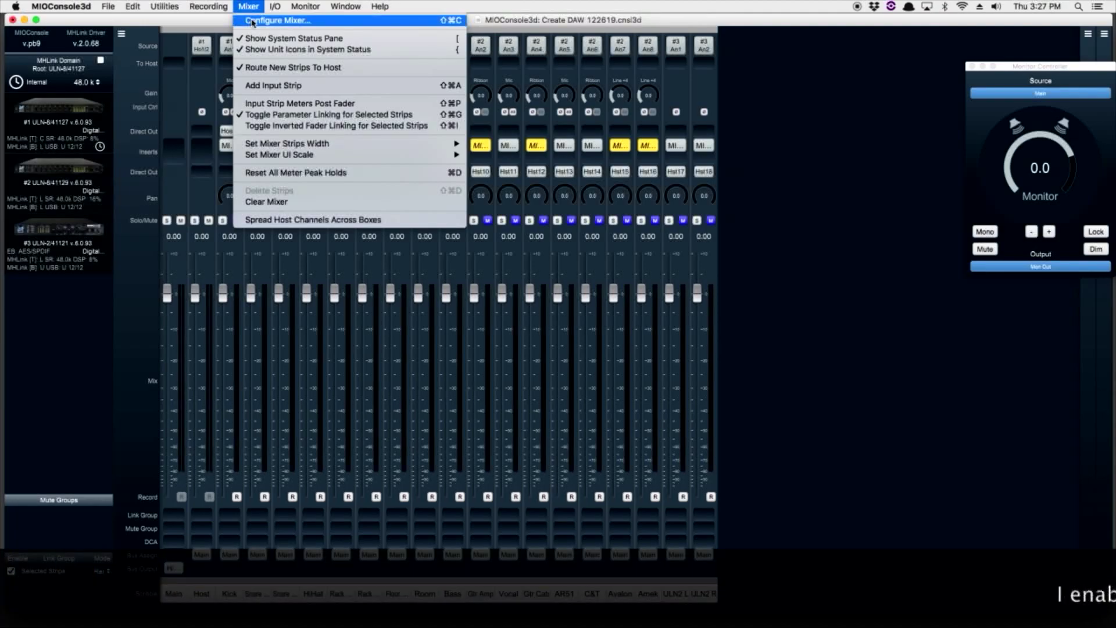
Set Hard Mutes to Enable in the Configure Mixer dialog and confirm with OK.
{"action": "left_click", "coordinate": [252, 21]}
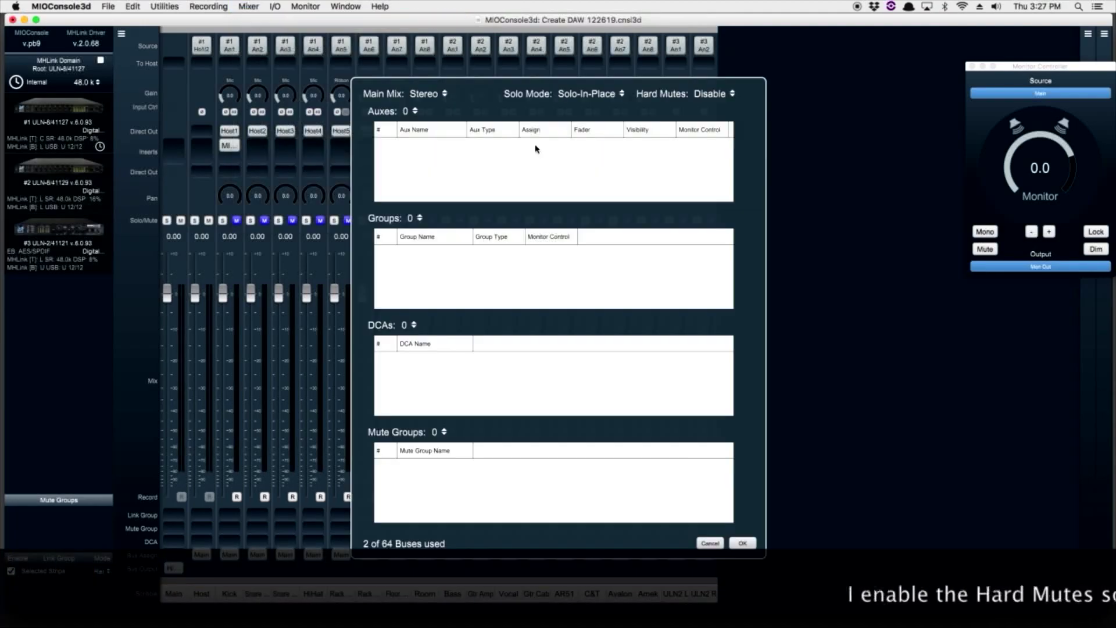
{"action": "left_click", "coordinate": [721, 93]}
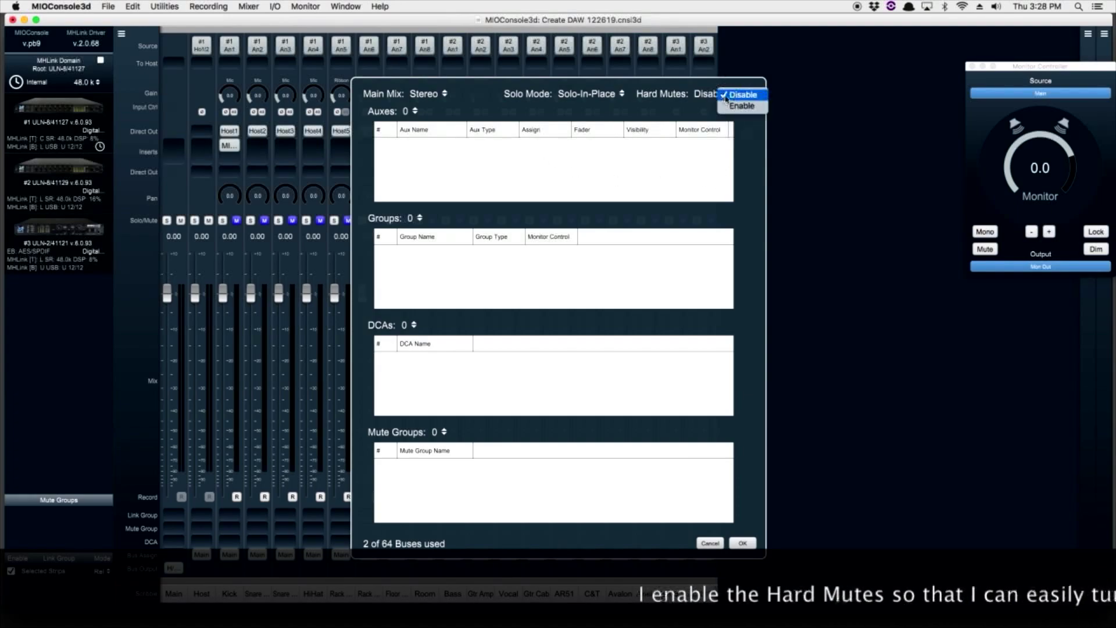
{"action": "left_click", "coordinate": [739, 108]}
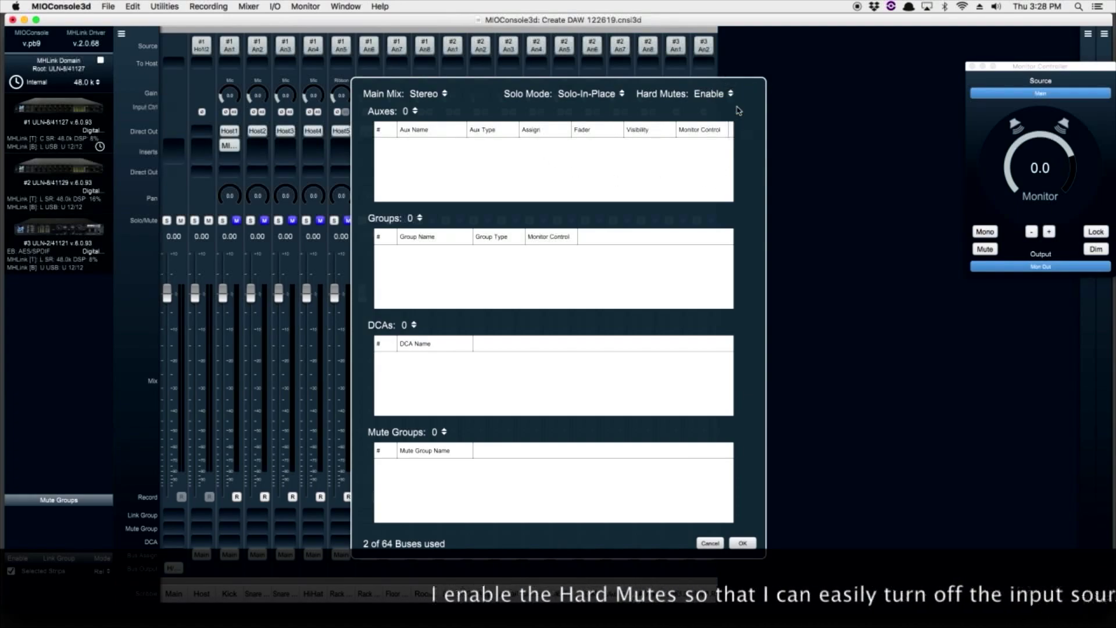
{"action": "left_click", "coordinate": [744, 543]}
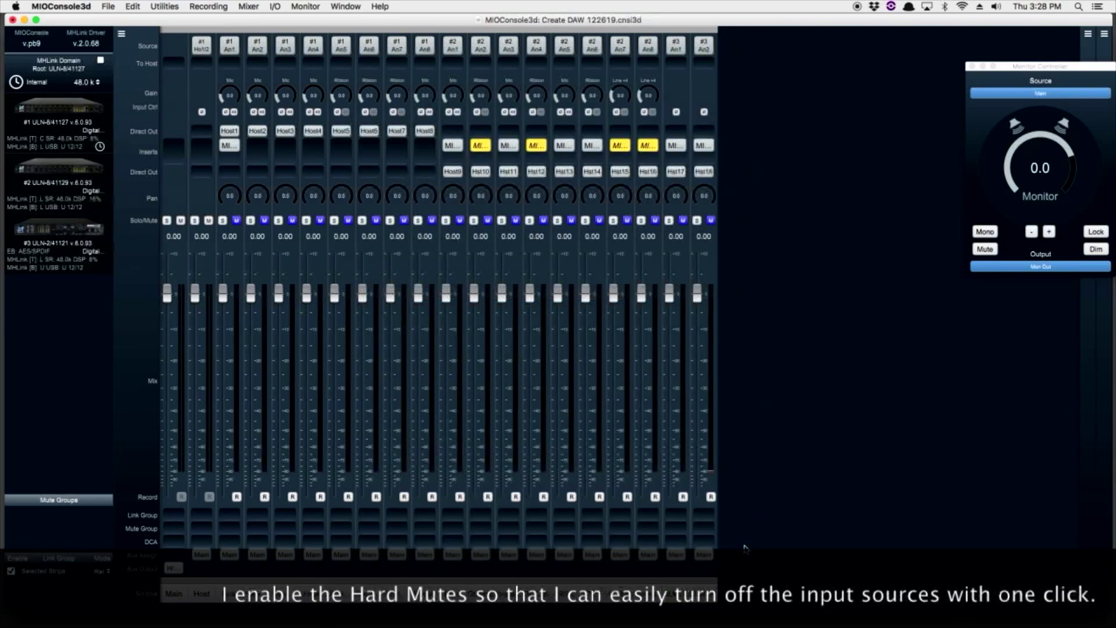
{"action": "left_click", "coordinate": [121, 34]}
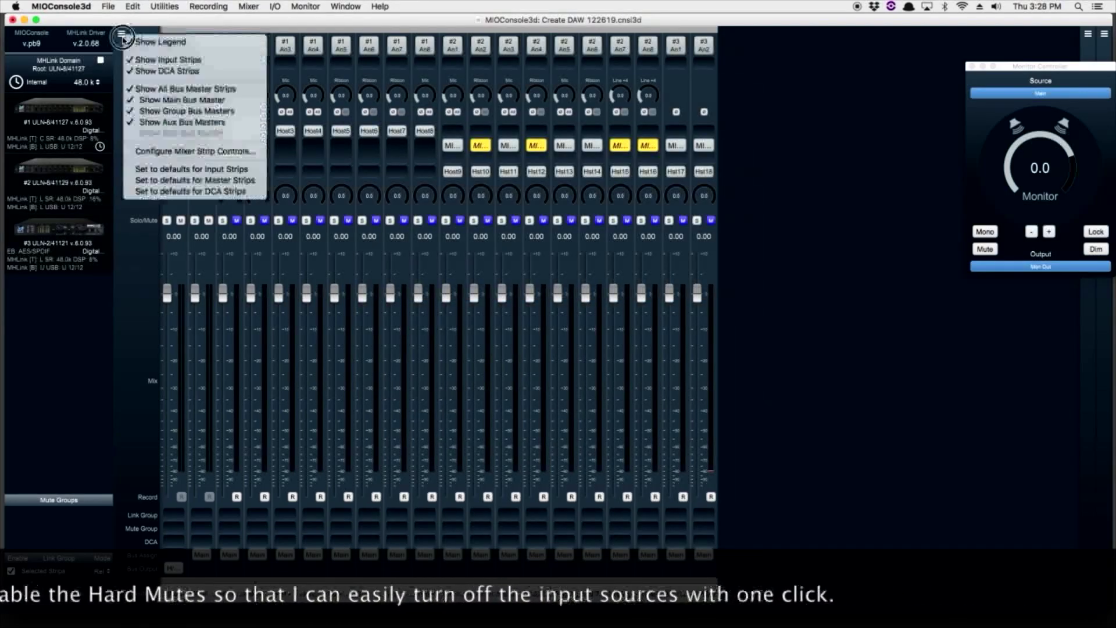
Show the Hard Mute control on every strip and test it on and off on Kick.
{"action": "left_click", "coordinate": [194, 151]}
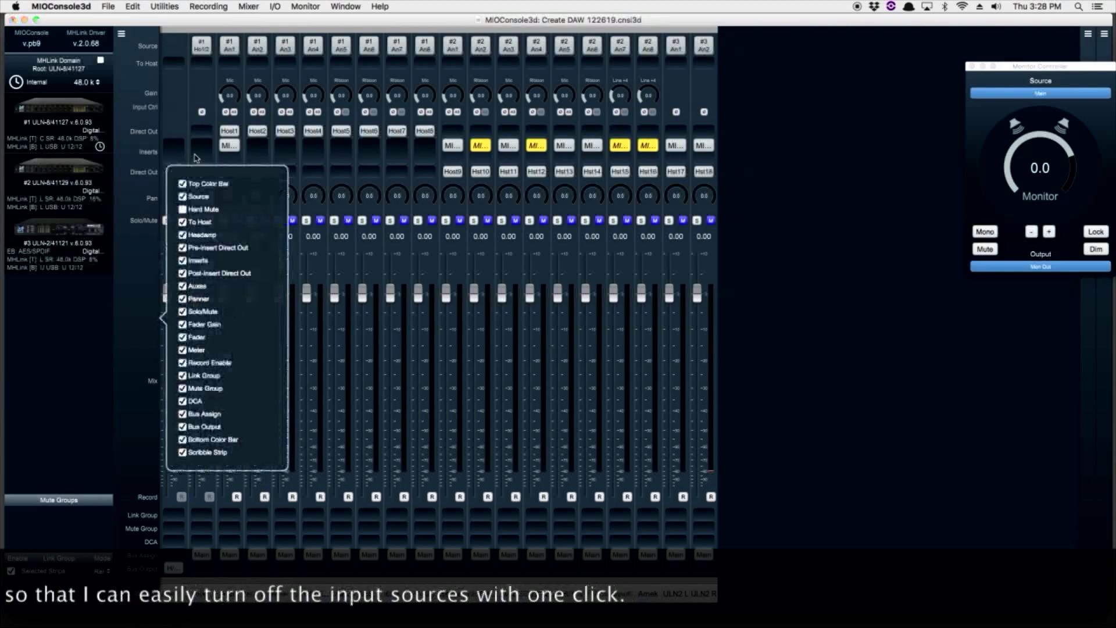
{"action": "left_click", "coordinate": [182, 209]}
{"action": "left_click", "coordinate": [152, 247]}
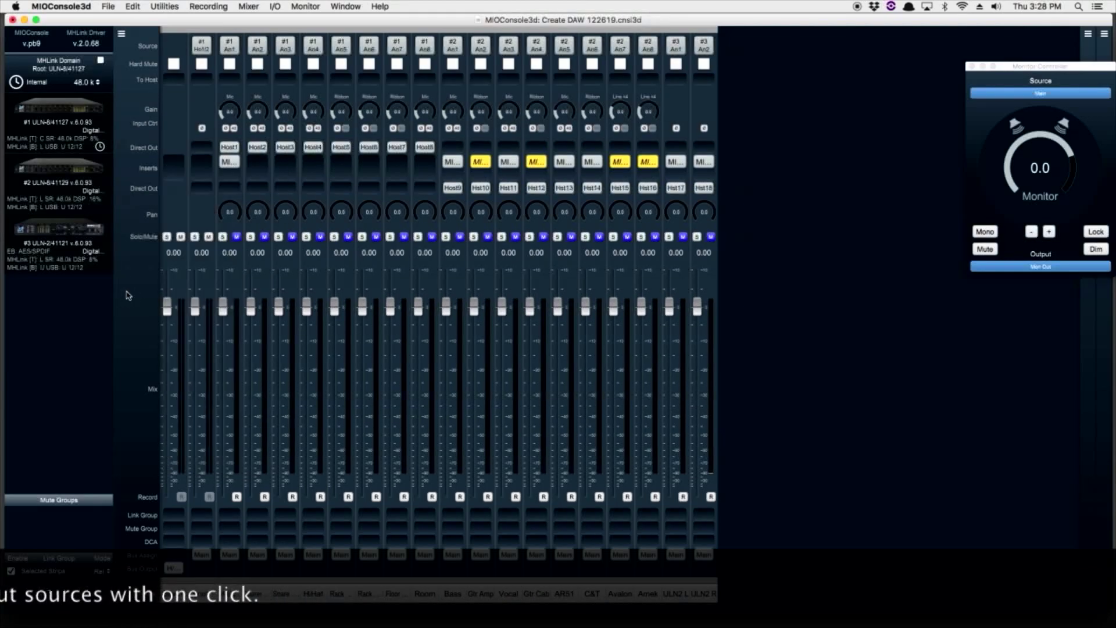
{"action": "left_click", "coordinate": [230, 65]}
{"action": "left_click", "coordinate": [230, 64]}
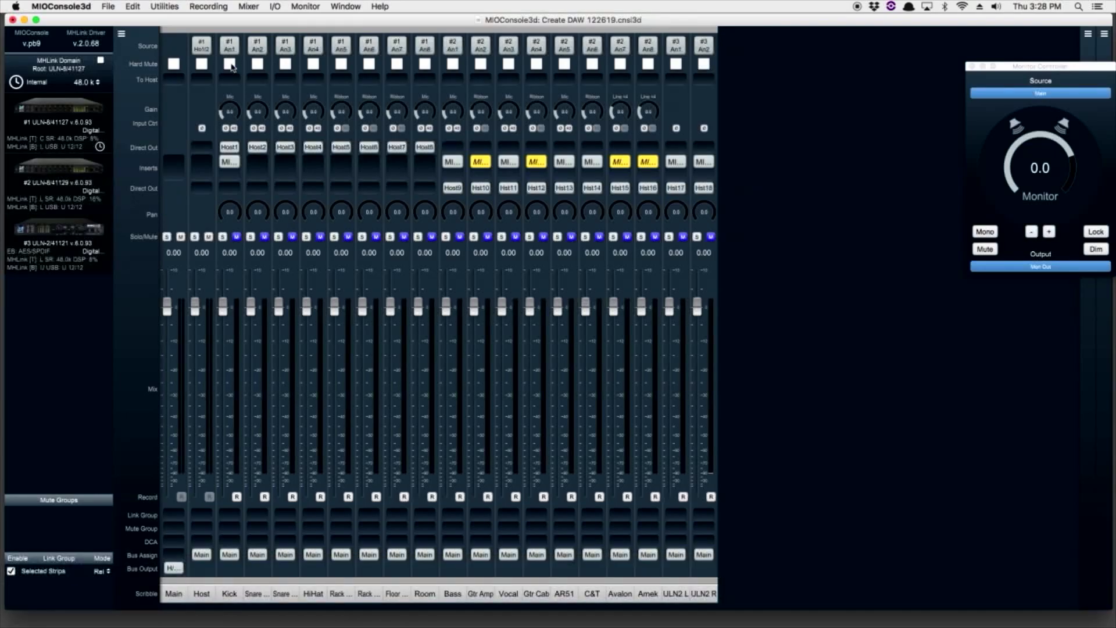
Select Kick through ULN2 R, toggle Hard Mute on and off for all, then deselect.
{"action": "left_click", "coordinate": [229, 595]}
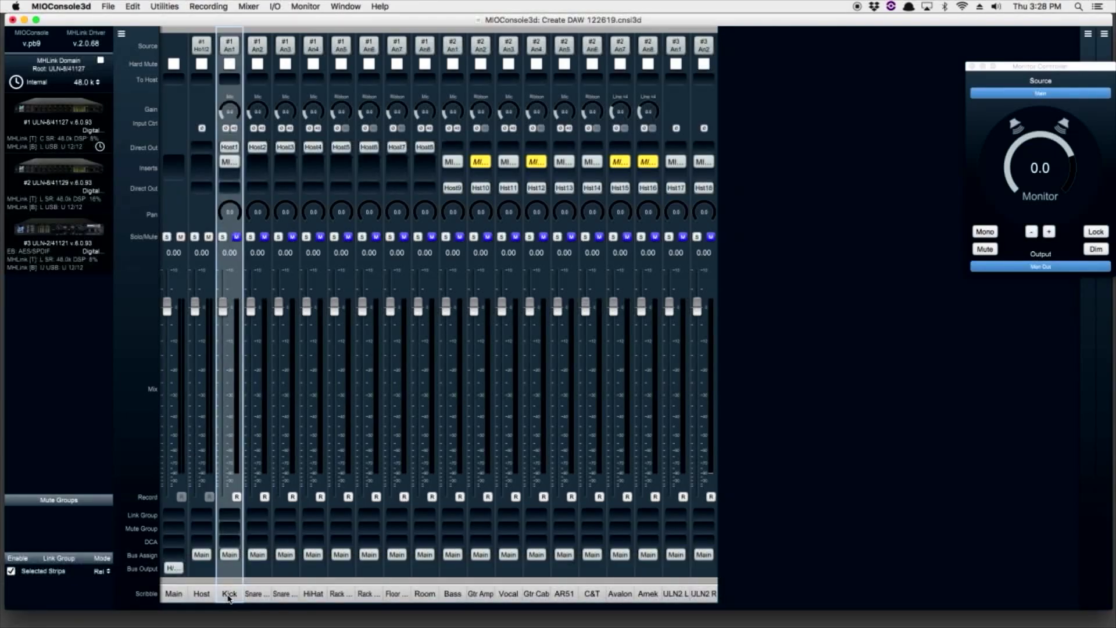
{"action": "left_click", "coordinate": [705, 599], "text": "shift"}
{"action": "left_click_drag", "start_coordinate": [232, 162], "coordinate": [229, 82]}
{"action": "left_click", "coordinate": [230, 63]}
{"action": "left_click", "coordinate": [229, 64]}
{"action": "left_click", "coordinate": [125, 100]}
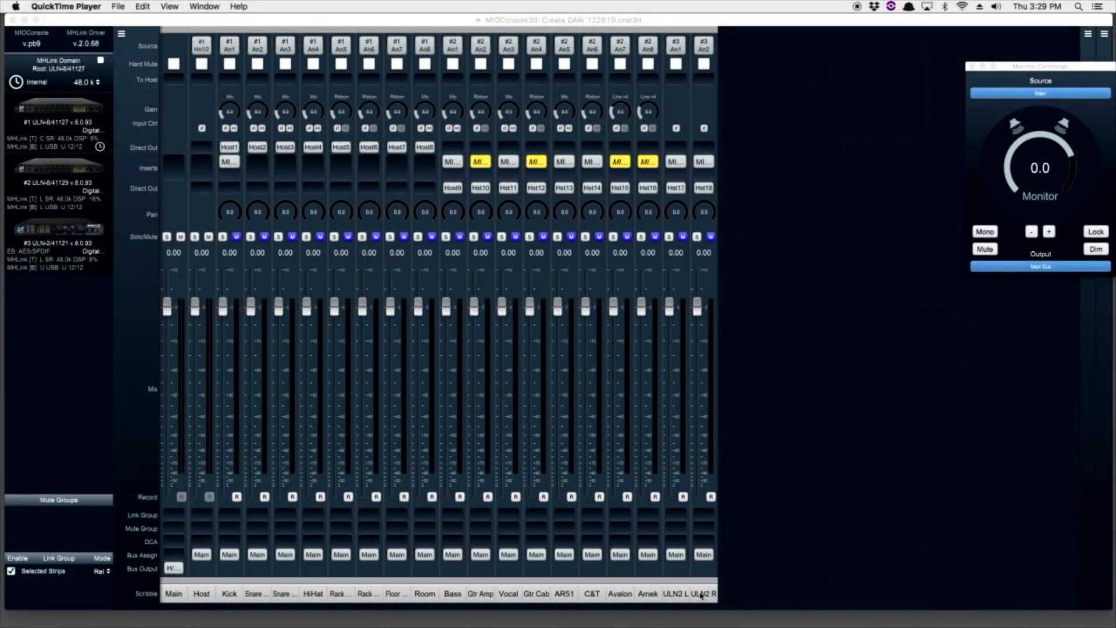
{"action": "left_click", "coordinate": [701, 593]}
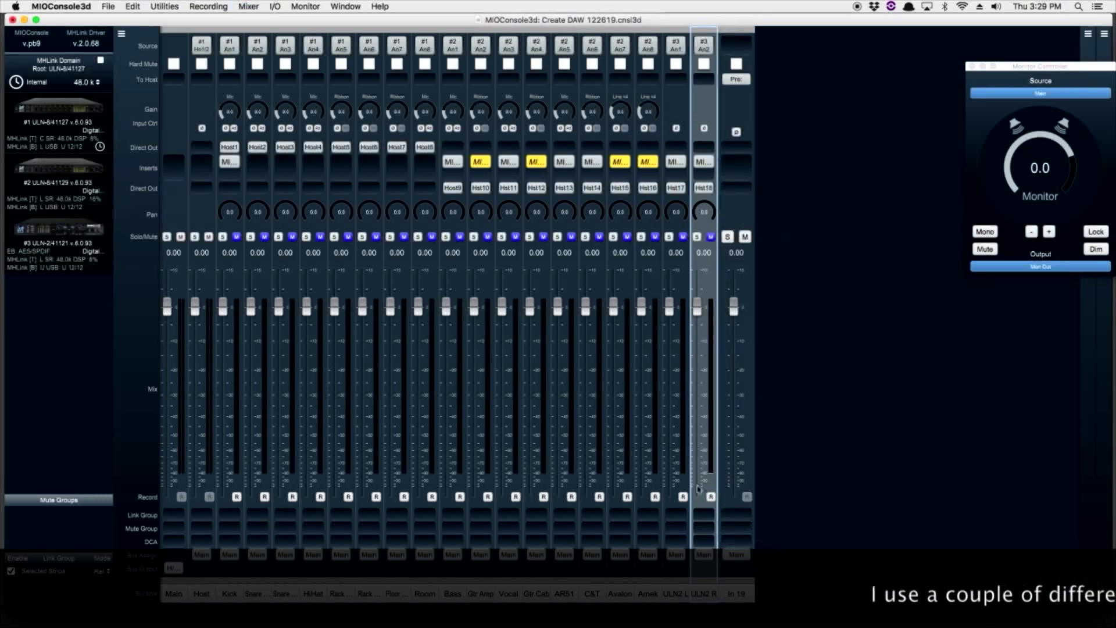
Append two more input strips via Mixer > Add Input Strip and select the newest one.
{"action": "left_click", "coordinate": [255, 7]}
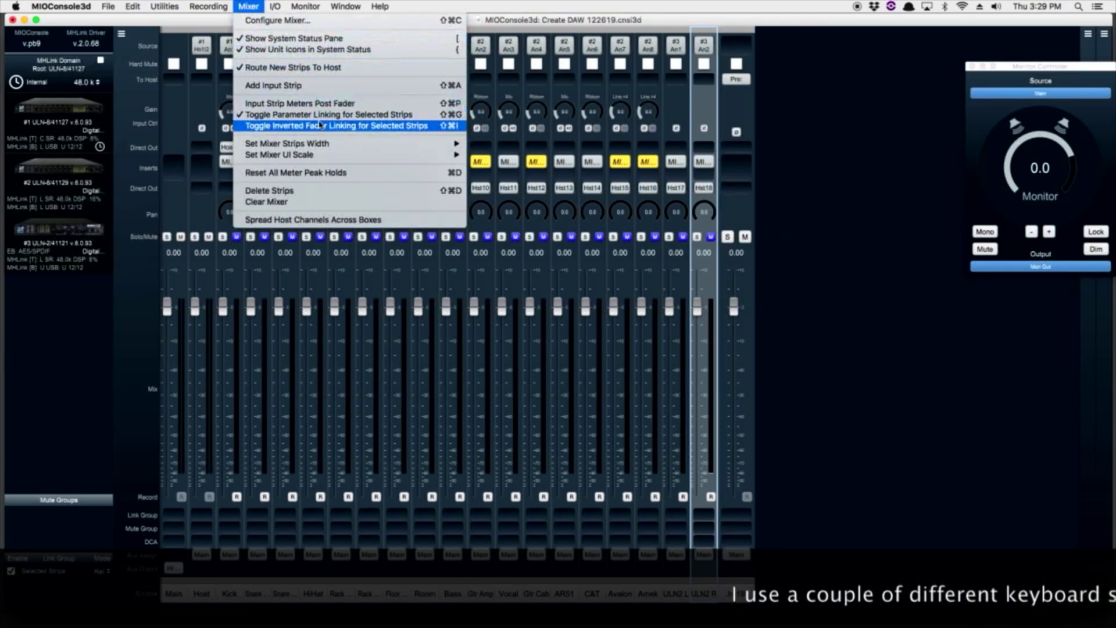
{"action": "left_click", "coordinate": [334, 89]}
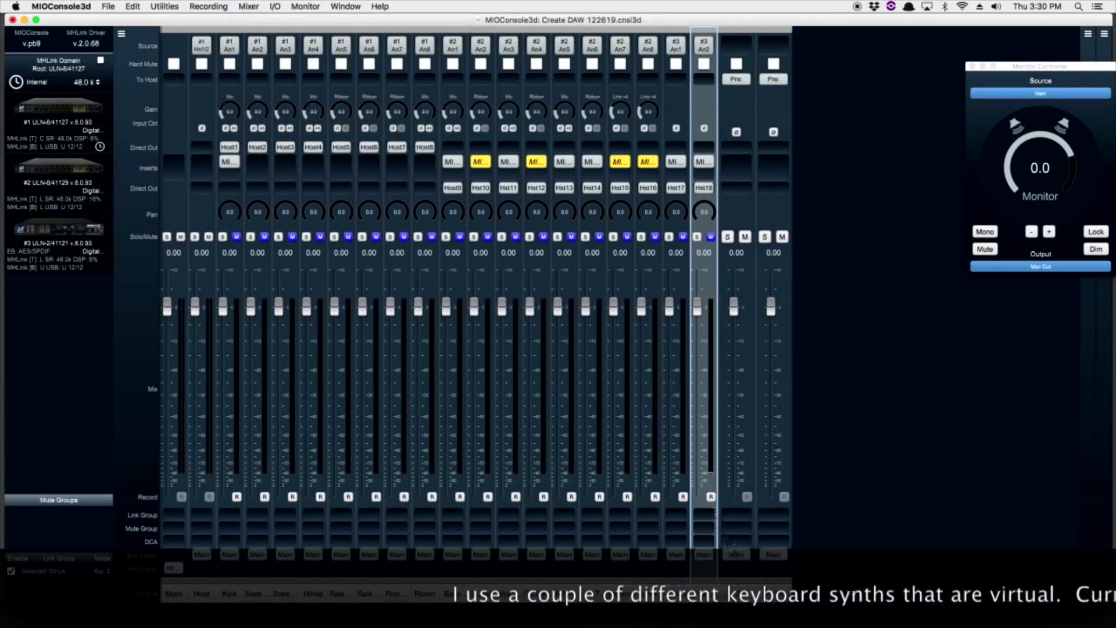
{"action": "left_click", "coordinate": [254, 8]}
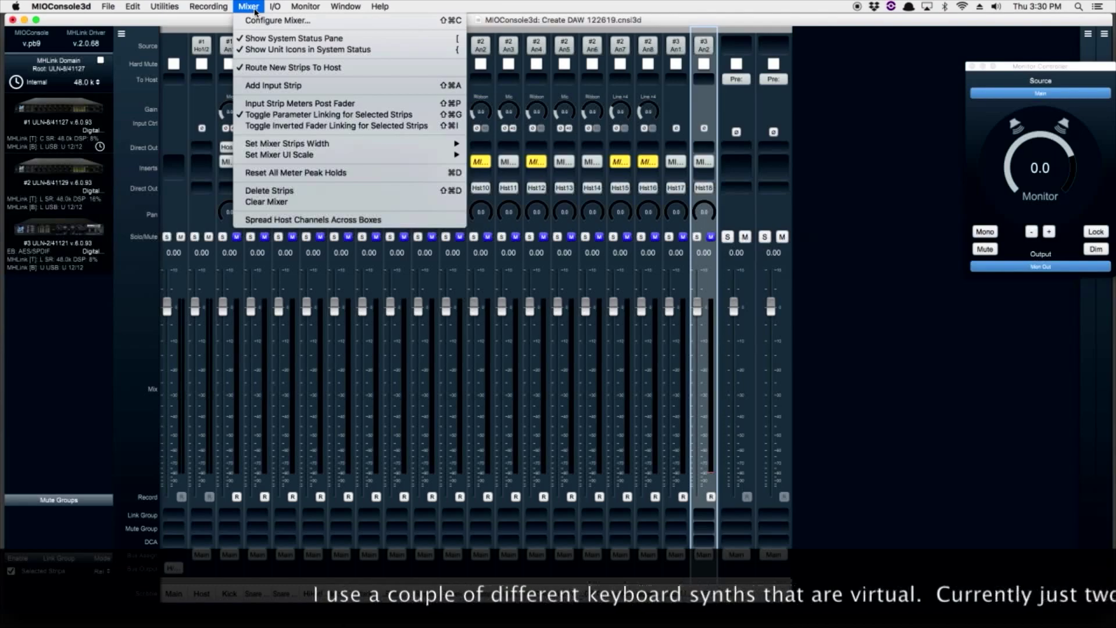
{"action": "left_click", "coordinate": [301, 88]}
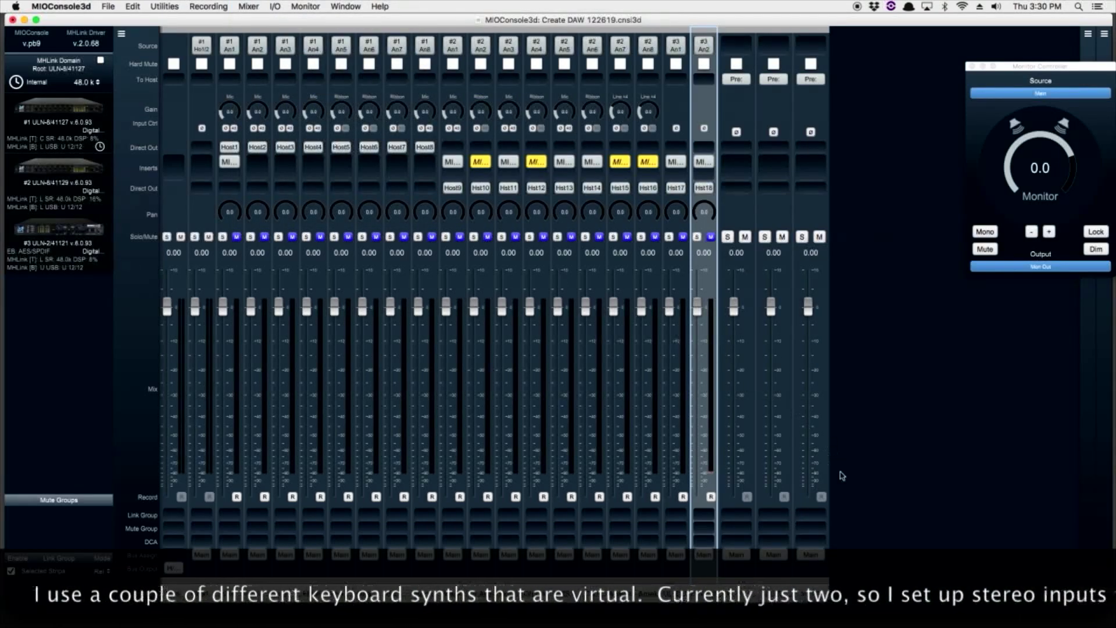
{"action": "left_click", "coordinate": [739, 581]}
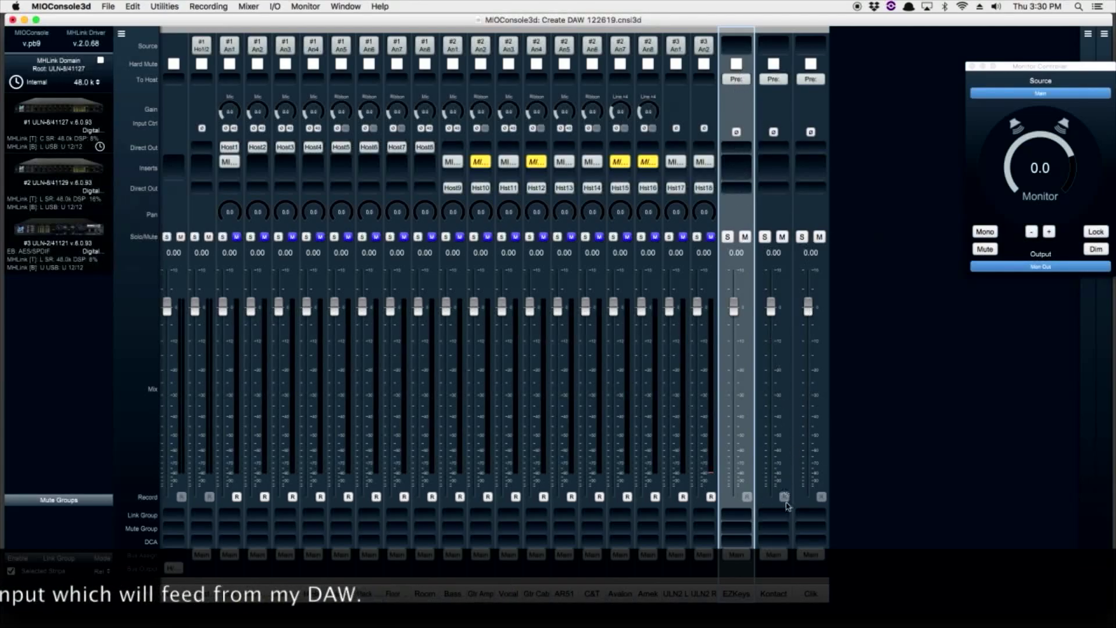
Set To Host to None on all three new strips.
{"action": "left_click", "coordinate": [810, 599], "text": "shift"}
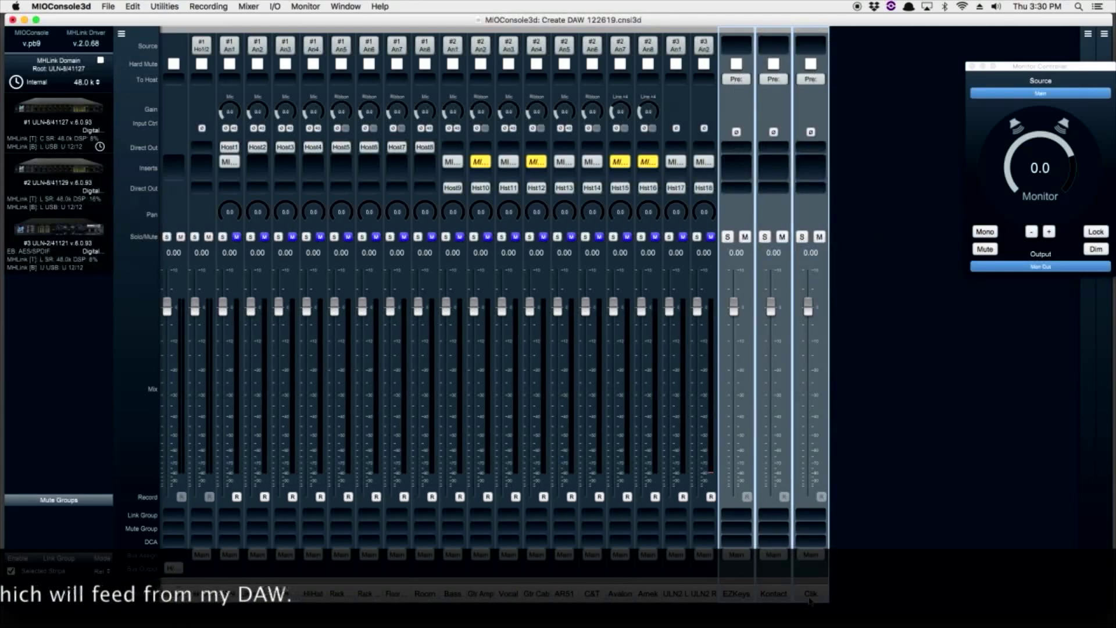
{"action": "left_click", "coordinate": [729, 80]}
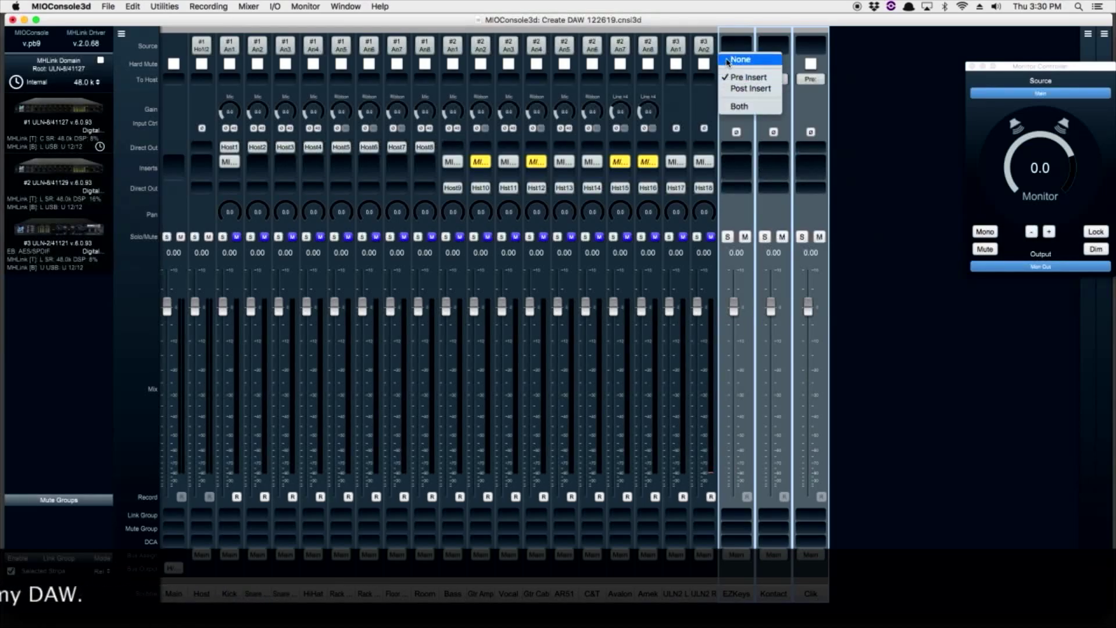
{"action": "left_click", "coordinate": [728, 60]}
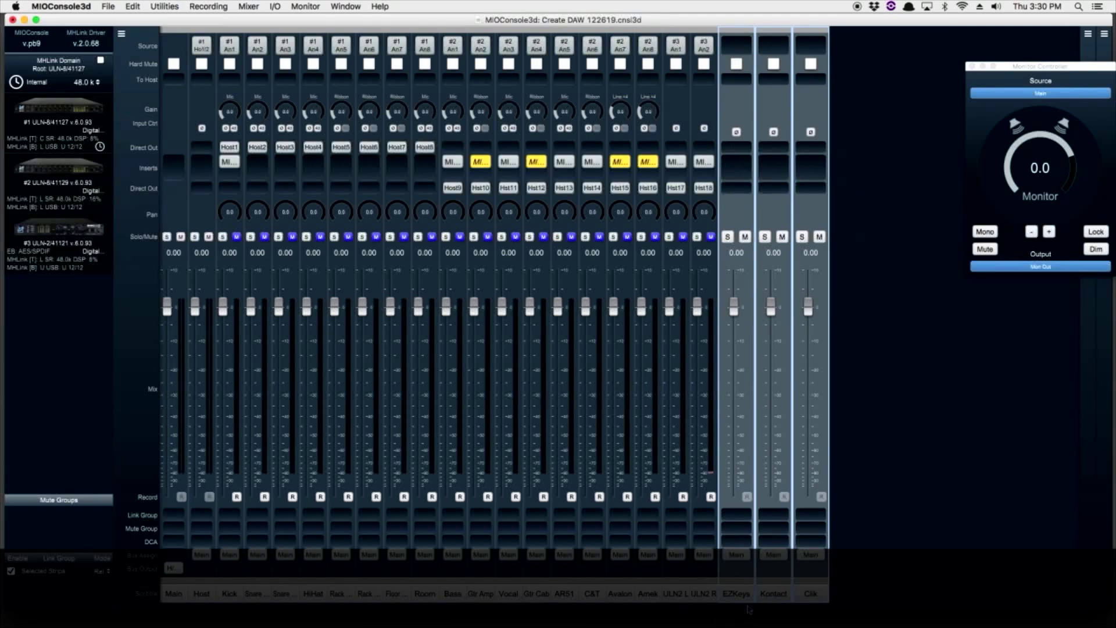
Select EZKeys and Kontact and bring up their input source choices.
{"action": "left_click", "coordinate": [731, 596]}
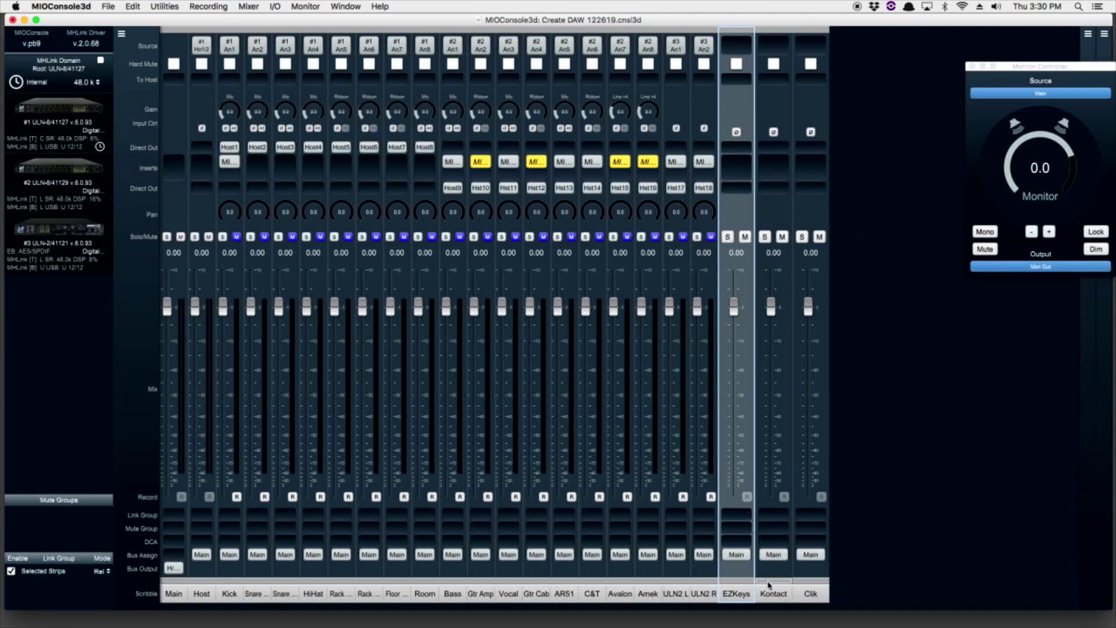
{"action": "left_click", "coordinate": [772, 593], "text": "shift"}
{"action": "left_click", "coordinate": [736, 47]}
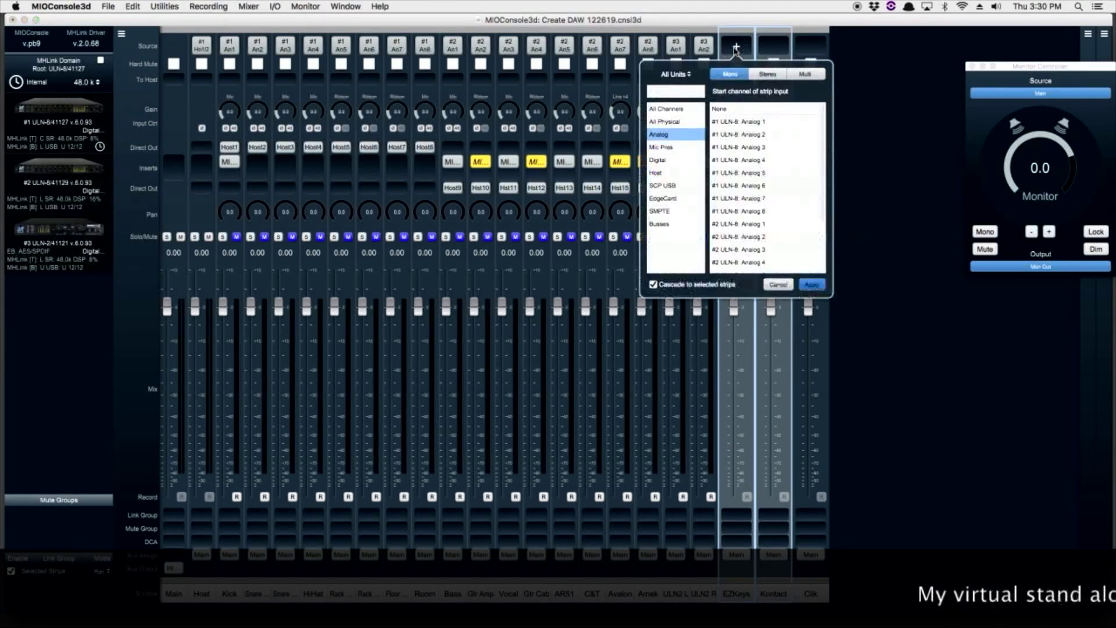
Feed EZKeys and Kontact from stereo Host channels 29/30 and 31/32.
{"action": "left_click", "coordinate": [666, 174]}
{"action": "scroll", "coordinate": [756, 206], "scroll_direction": "down", "scroll_amount": 8}
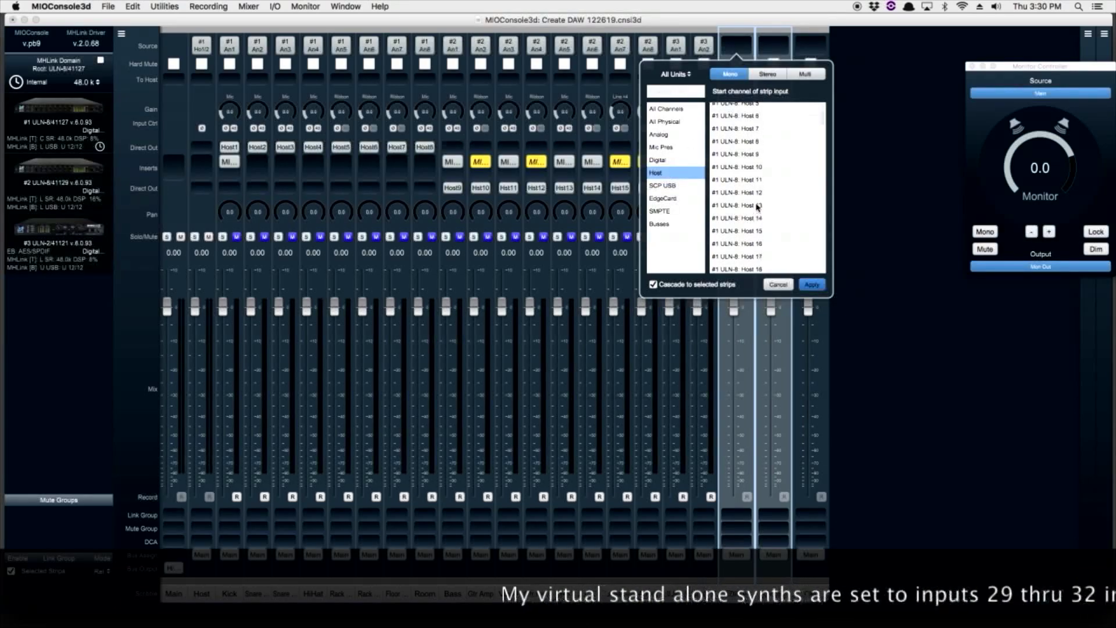
{"action": "scroll", "coordinate": [758, 206], "scroll_direction": "down", "scroll_amount": 3}
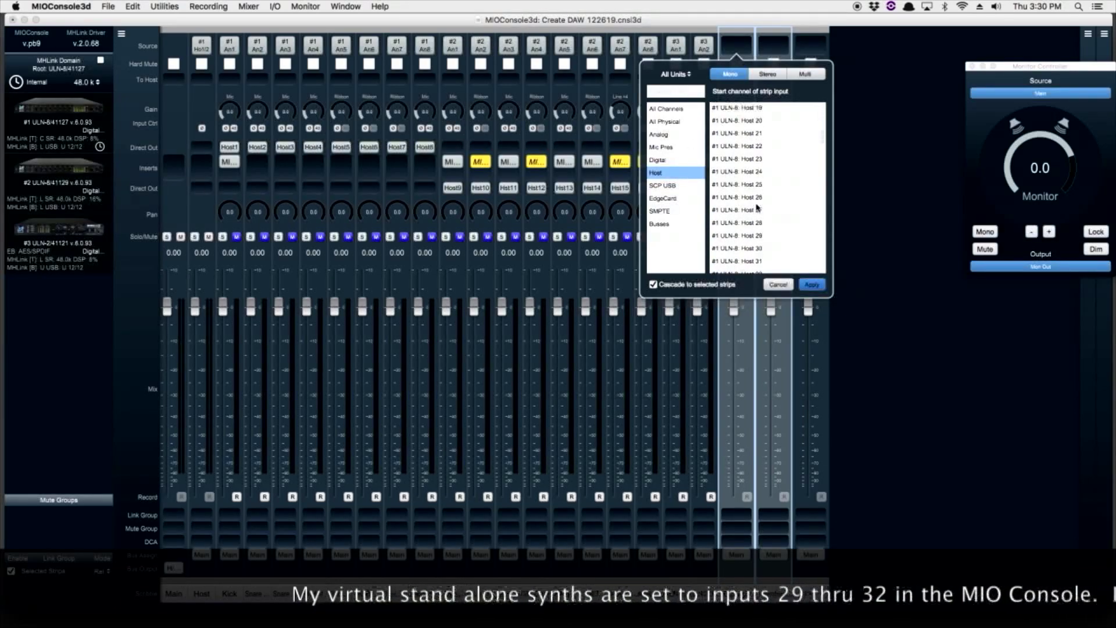
{"action": "scroll", "coordinate": [757, 206], "scroll_direction": "down", "scroll_amount": 1}
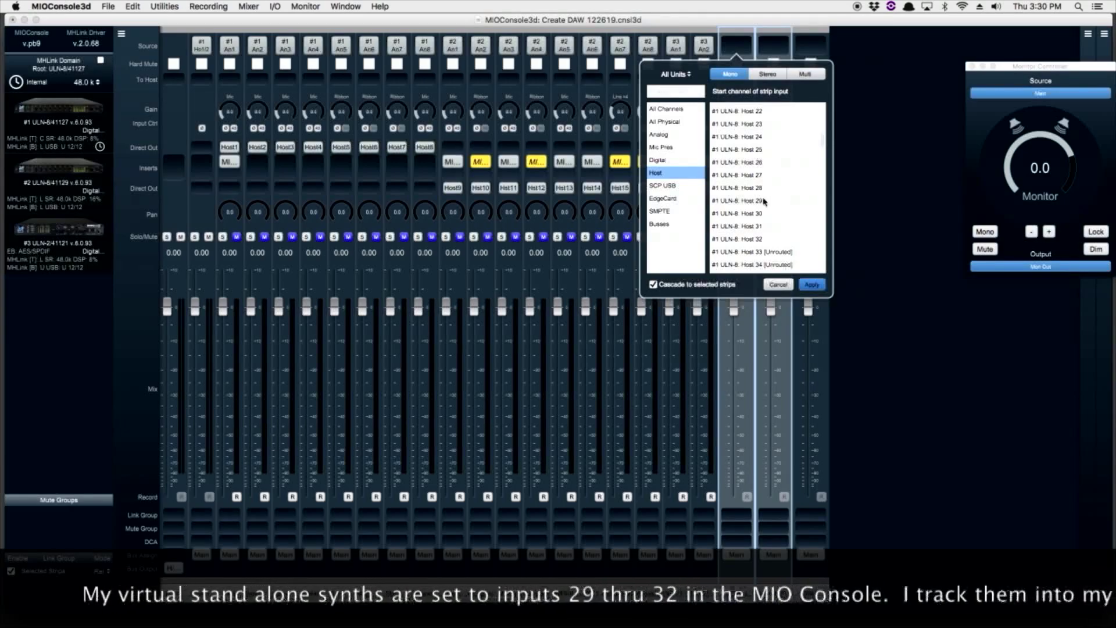
{"action": "left_click", "coordinate": [765, 201]}
{"action": "left_click", "coordinate": [762, 75]}
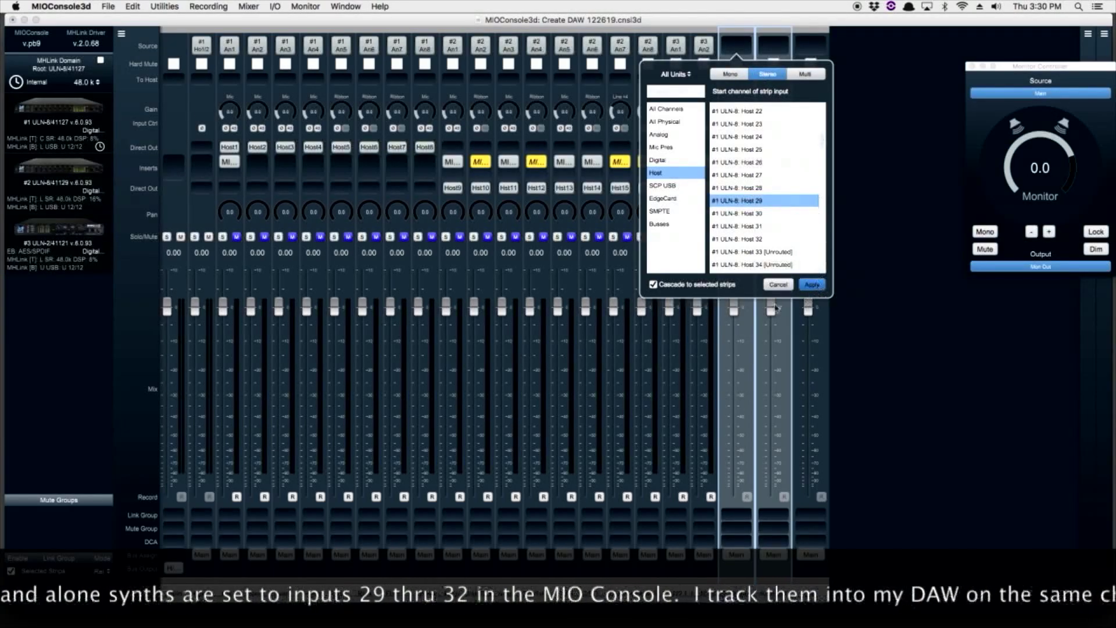
{"action": "left_click", "coordinate": [816, 284]}
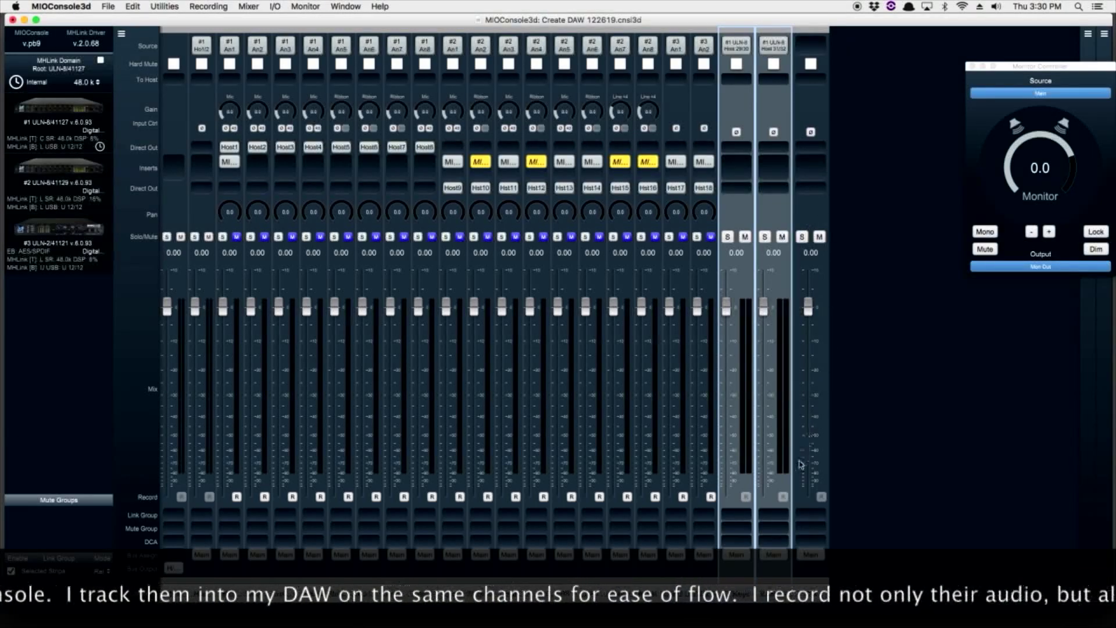
Set the Clik strip's source to Host 3, then reselect EZKeys and Kontact.
{"action": "left_click", "coordinate": [808, 58]}
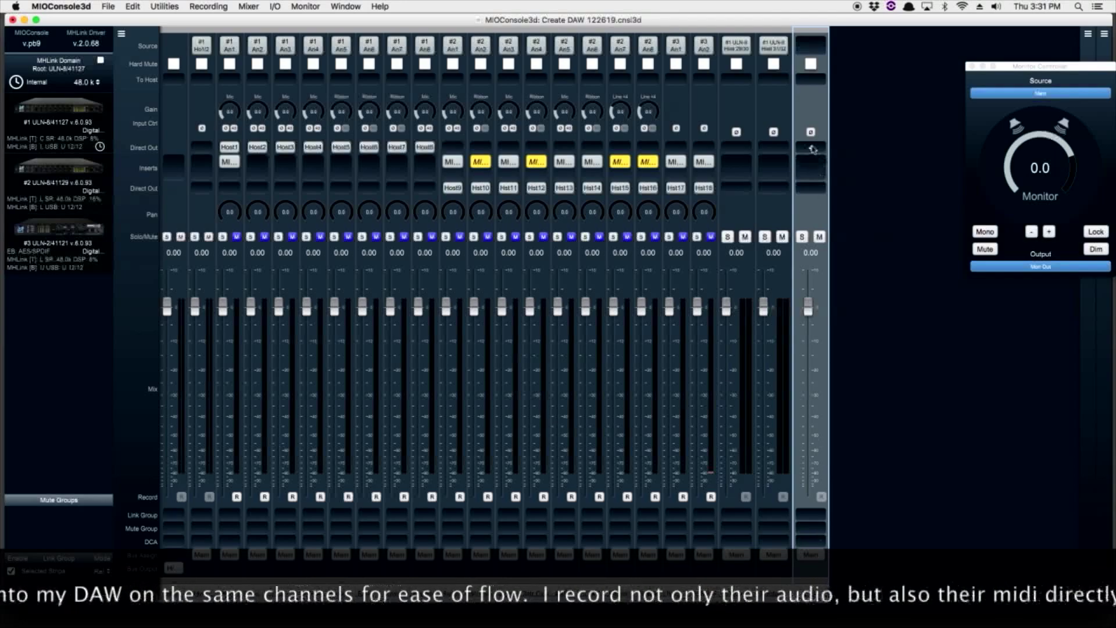
{"action": "left_click", "coordinate": [808, 51]}
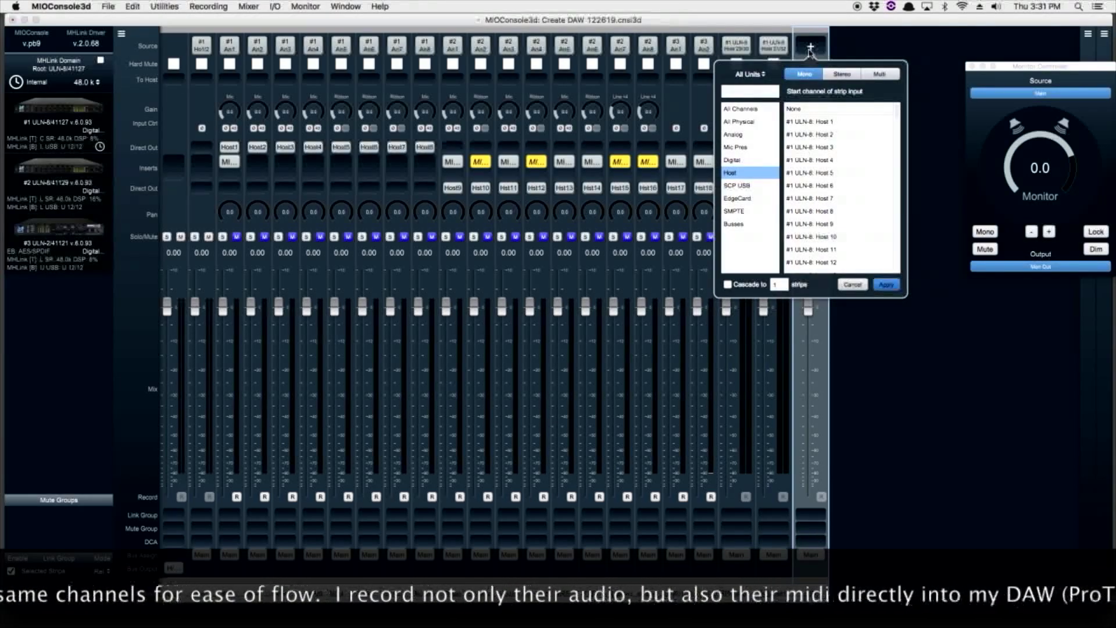
{"action": "left_click", "coordinate": [816, 148]}
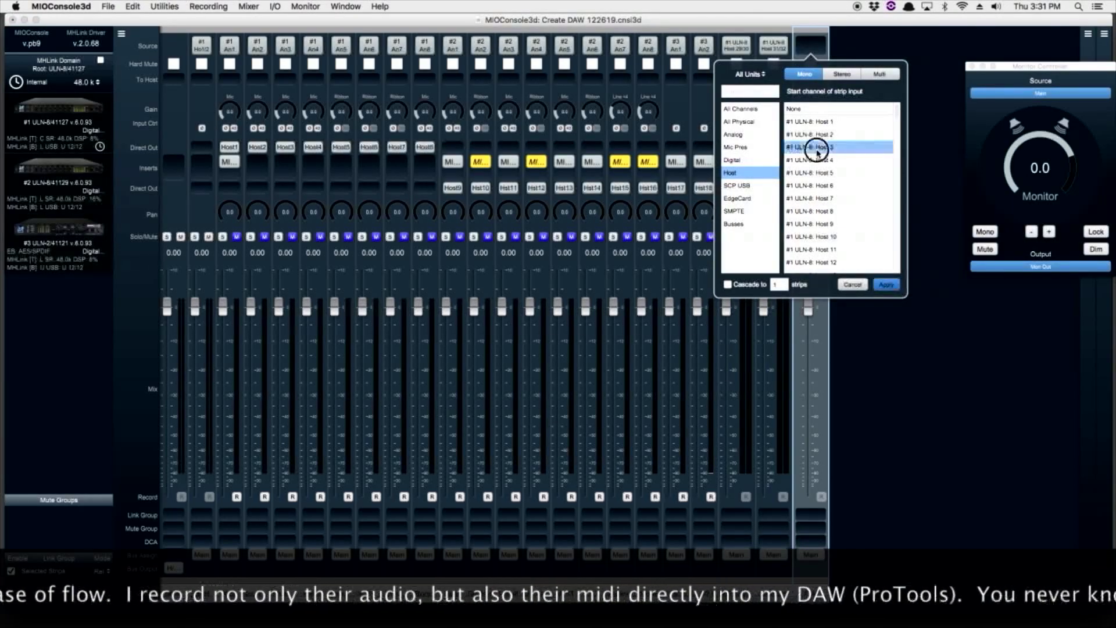
{"action": "left_click", "coordinate": [886, 284]}
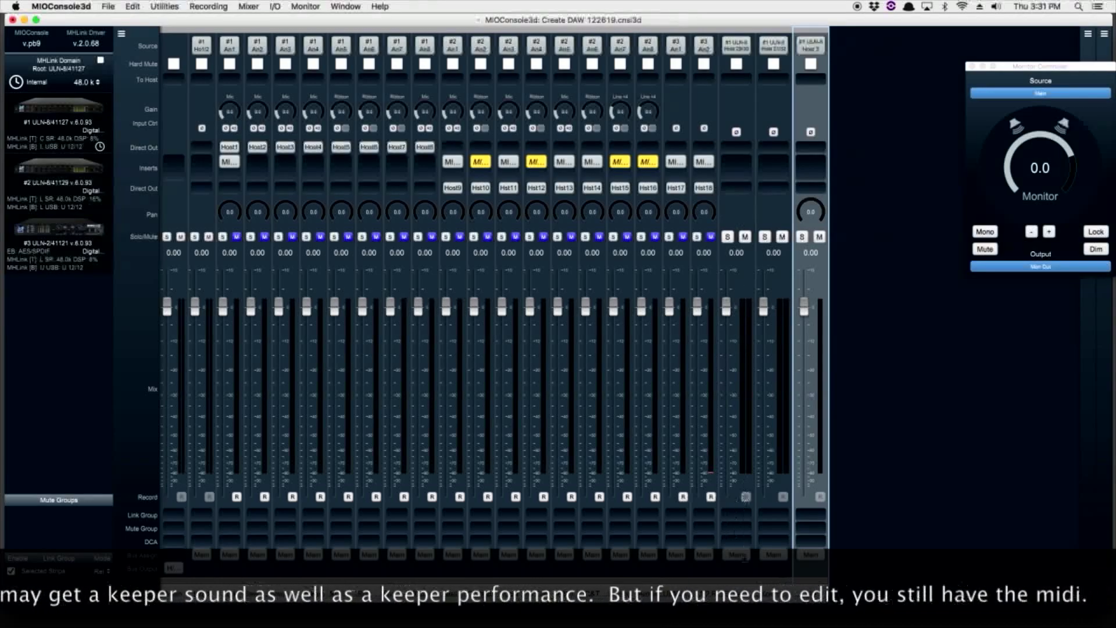
{"action": "left_click", "coordinate": [737, 511]}
{"action": "left_click", "coordinate": [774, 143], "text": "shift"}
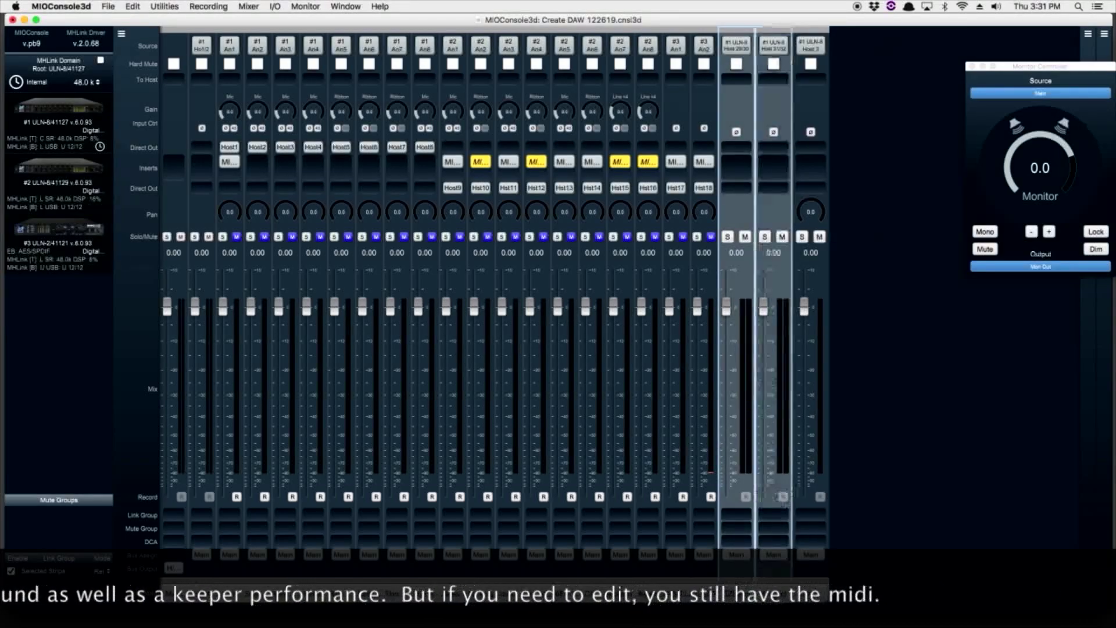
Route the EZKeys and Kontact direct outs to Host 29/30 and 31/32, then deselect.
{"action": "left_click", "coordinate": [734, 189]}
{"action": "left_click", "coordinate": [789, 171]}
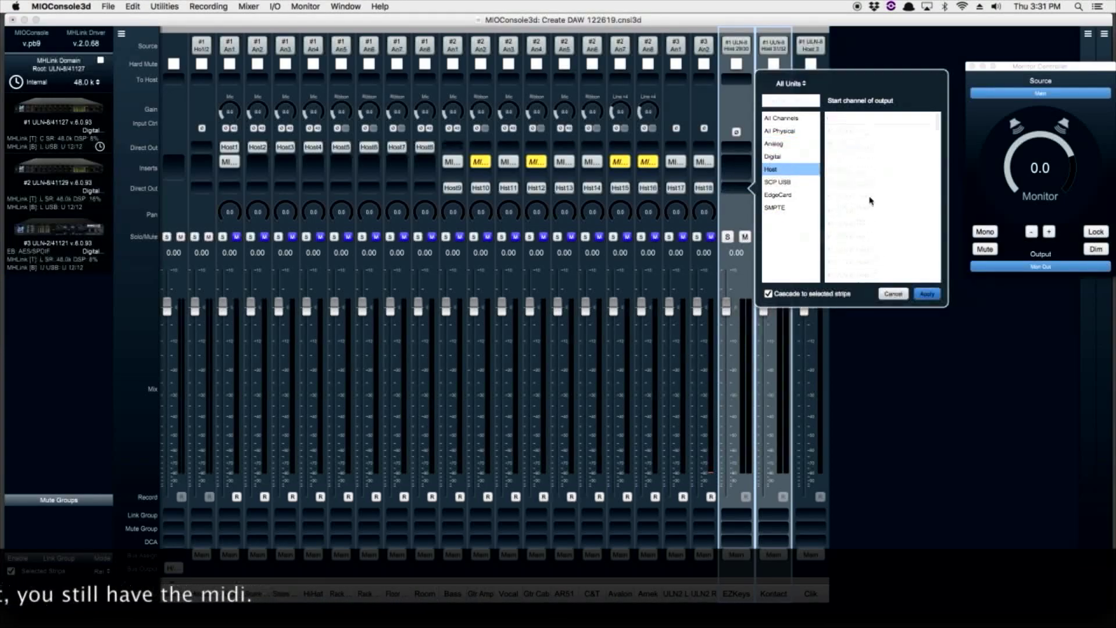
{"action": "scroll", "coordinate": [869, 200], "scroll_direction": "down", "scroll_amount": 5}
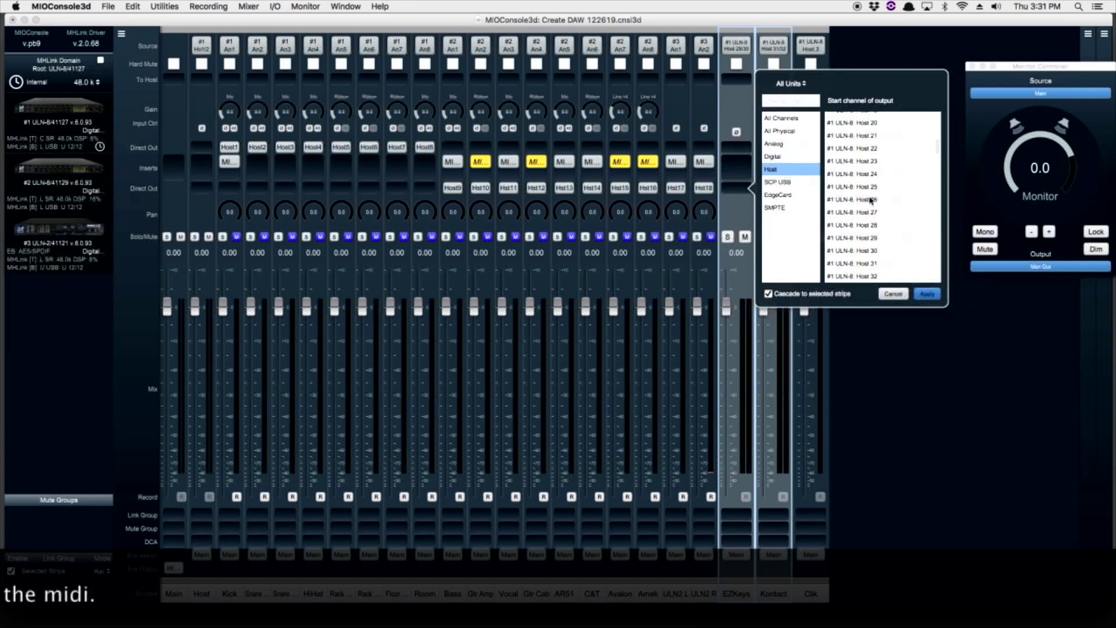
{"action": "left_click", "coordinate": [877, 238]}
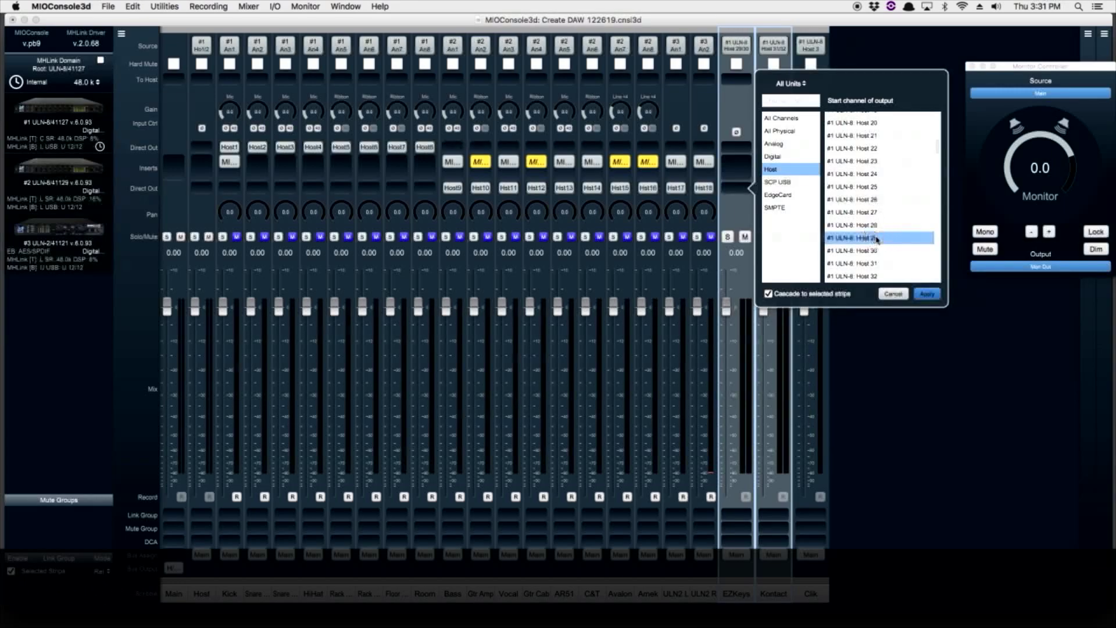
{"action": "left_click", "coordinate": [923, 294]}
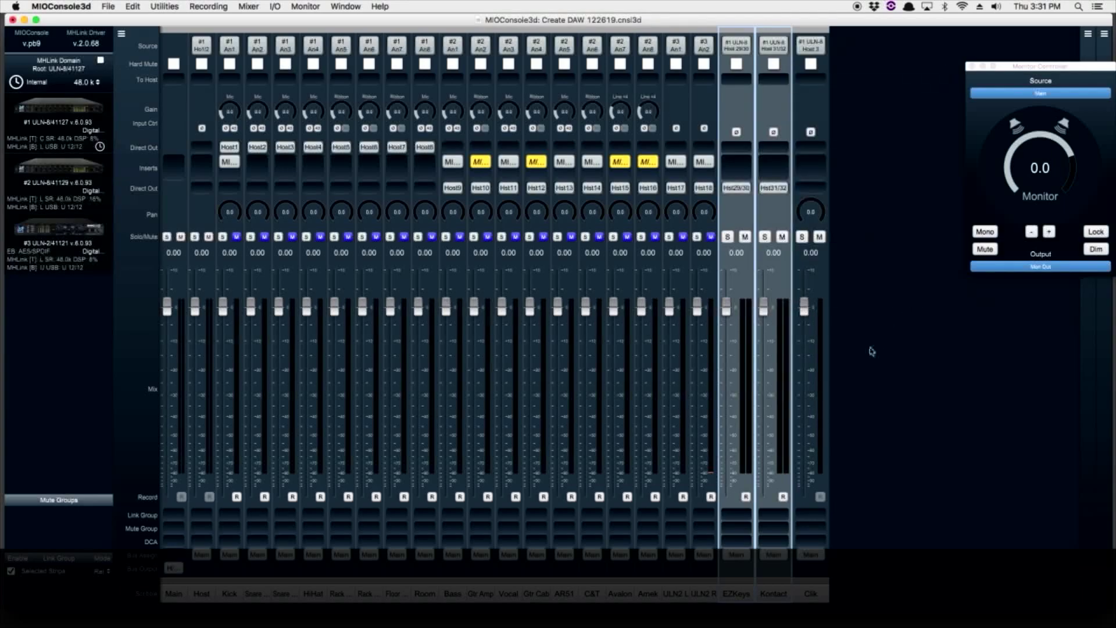
{"action": "left_click", "coordinate": [126, 362]}
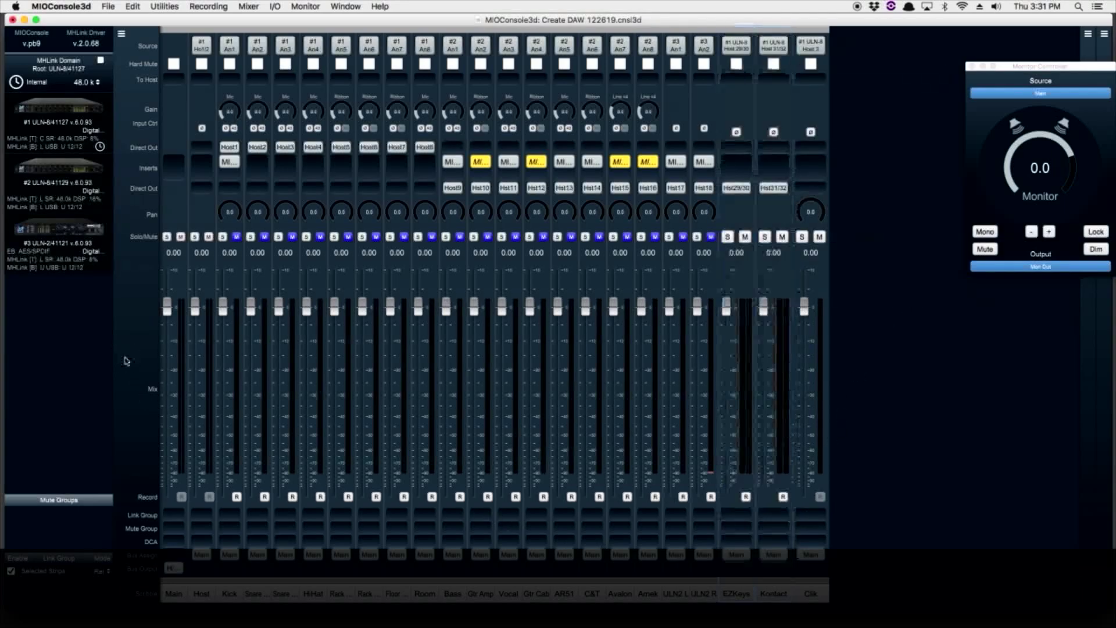
Mute EZKeys and Kontact, then select all three new strips.
{"action": "left_click", "coordinate": [745, 236]}
{"action": "left_click", "coordinate": [782, 236]}
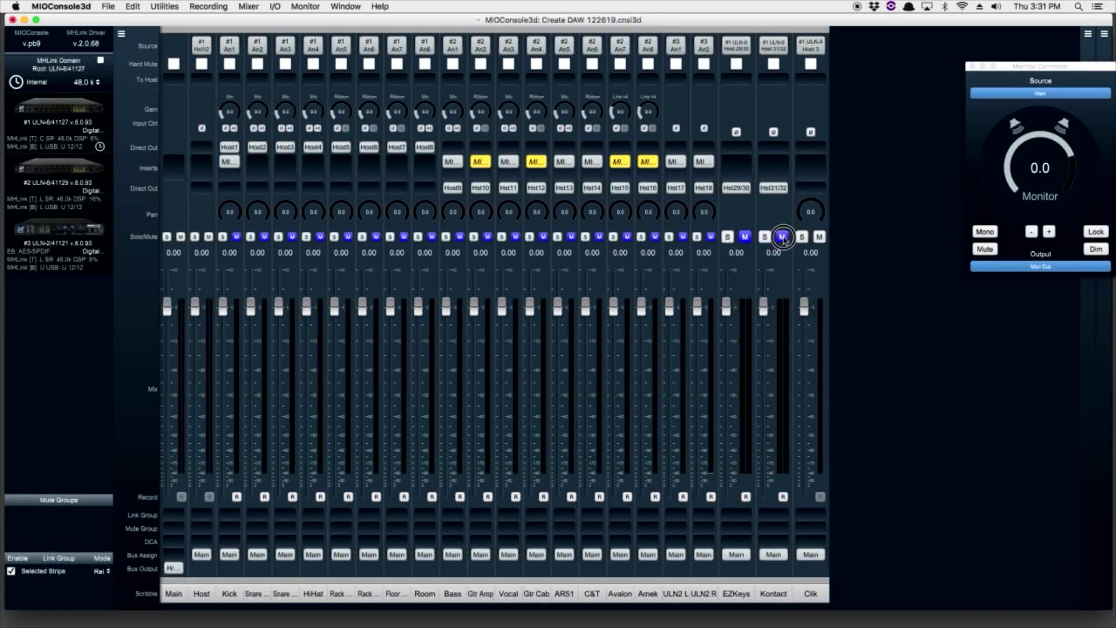
{"action": "left_click", "coordinate": [794, 593]}
{"action": "left_click", "coordinate": [735, 593], "text": "shift"}
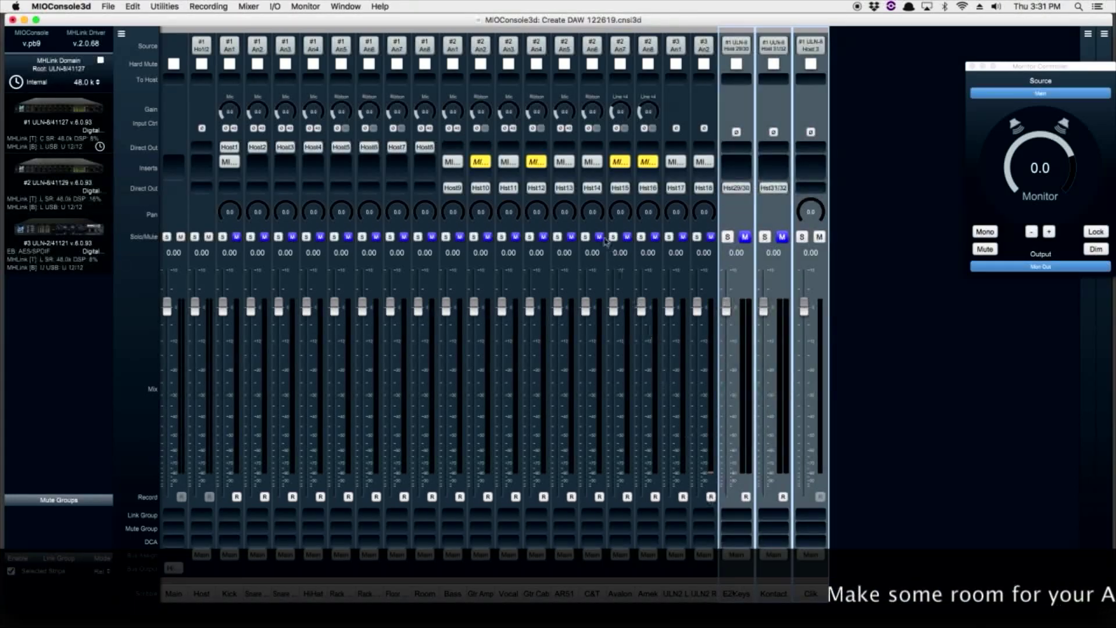
Set the three selected strips to Narrow width and begin saving the console file.
{"action": "left_click", "coordinate": [302, 7]}
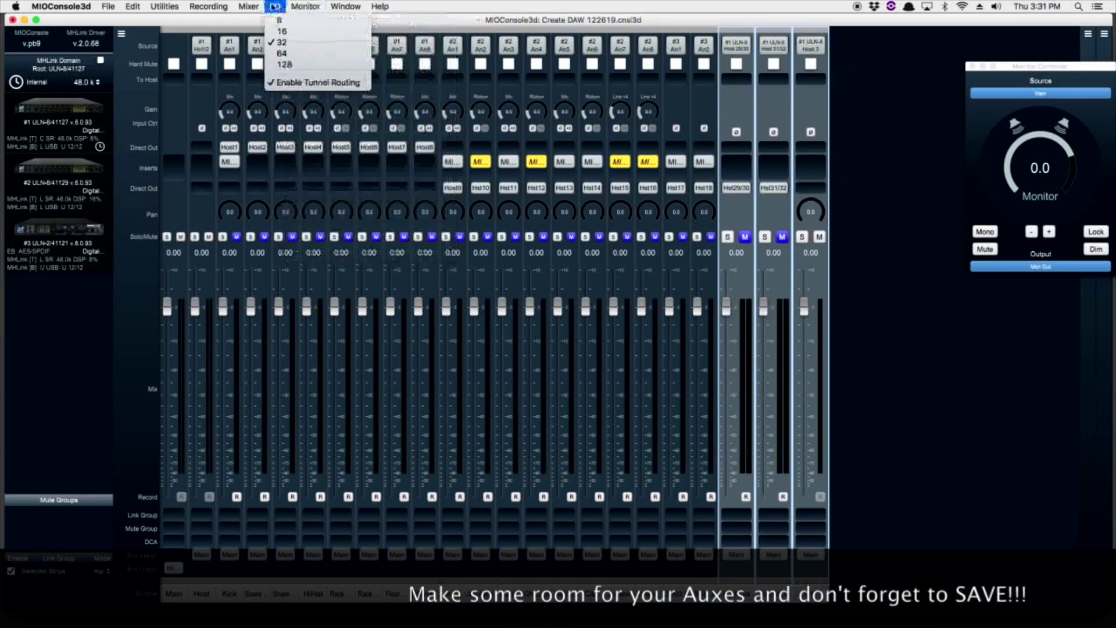
{"action": "mouse_move", "coordinate": [454, 144]}
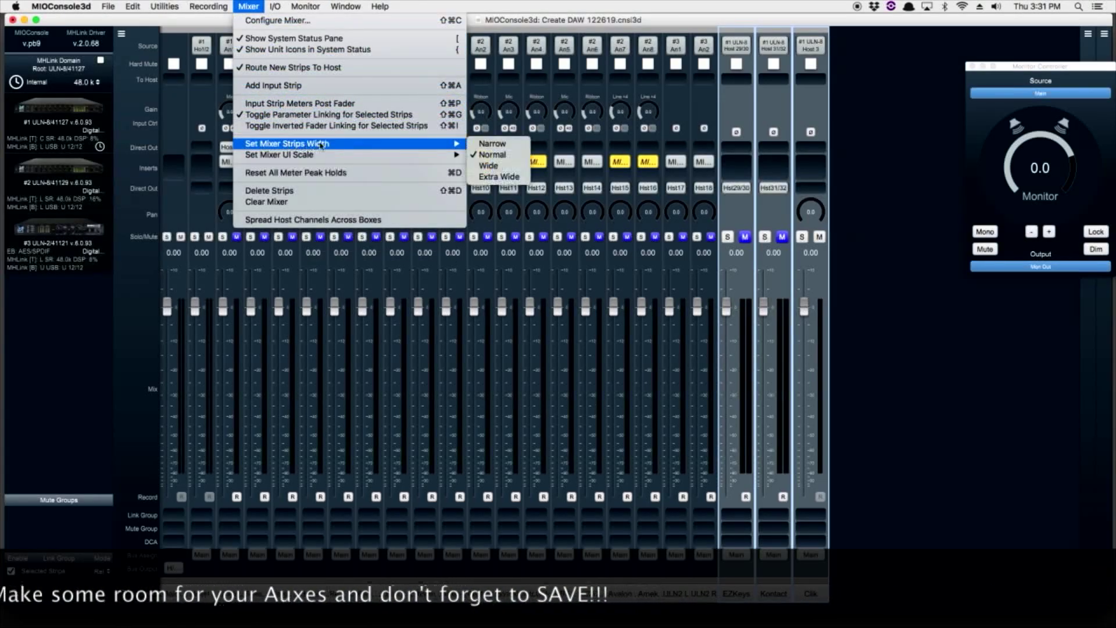
{"action": "left_click", "coordinate": [505, 144]}
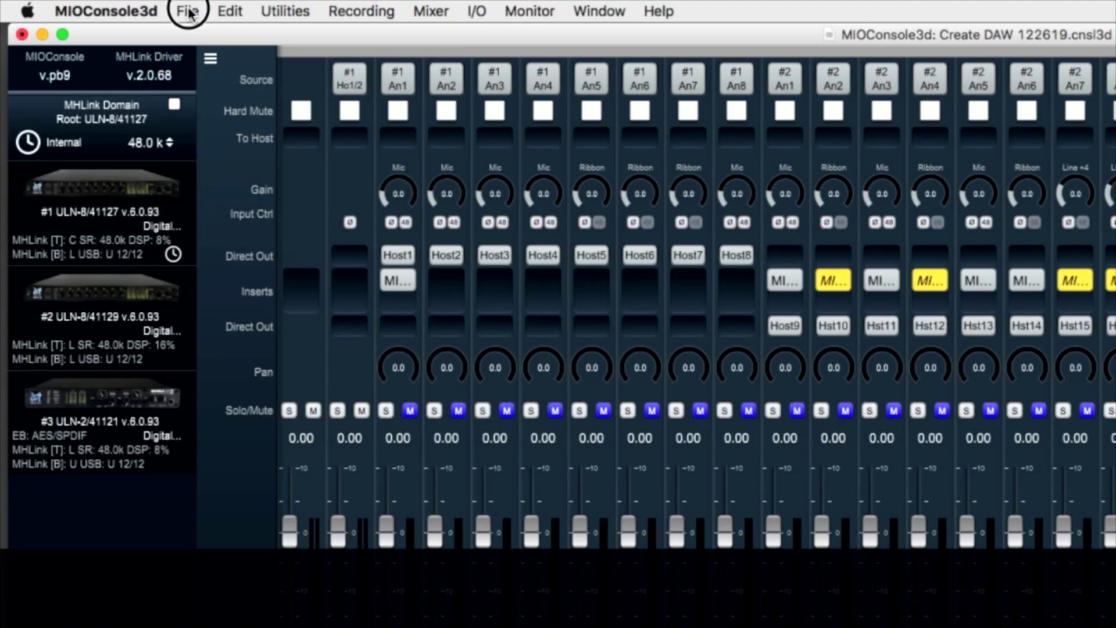
{"action": "left_click", "coordinate": [108, 6]}
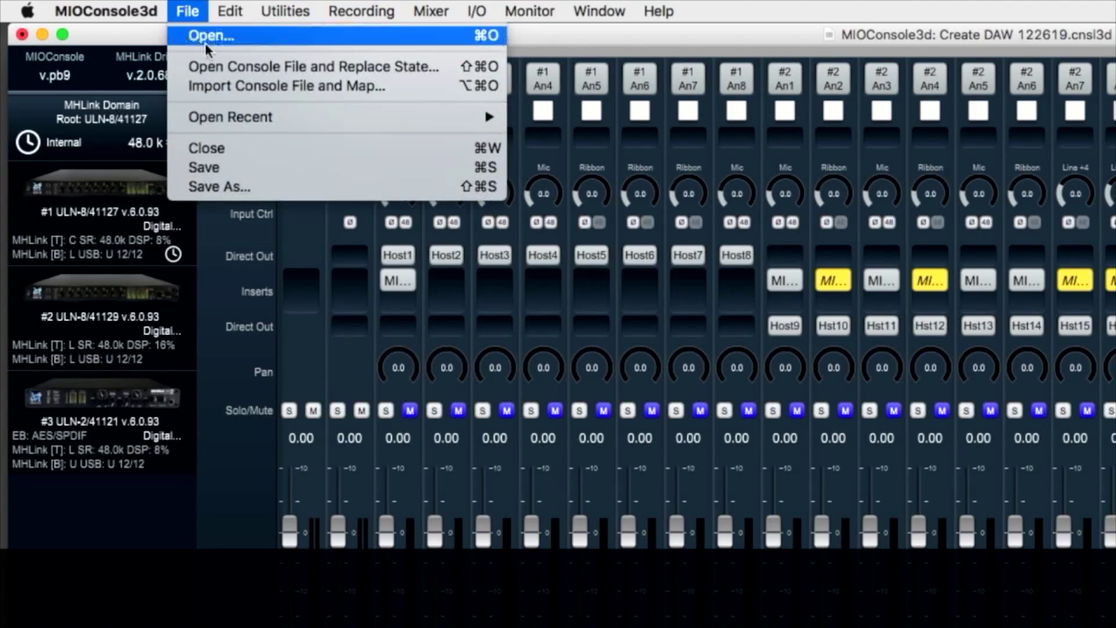